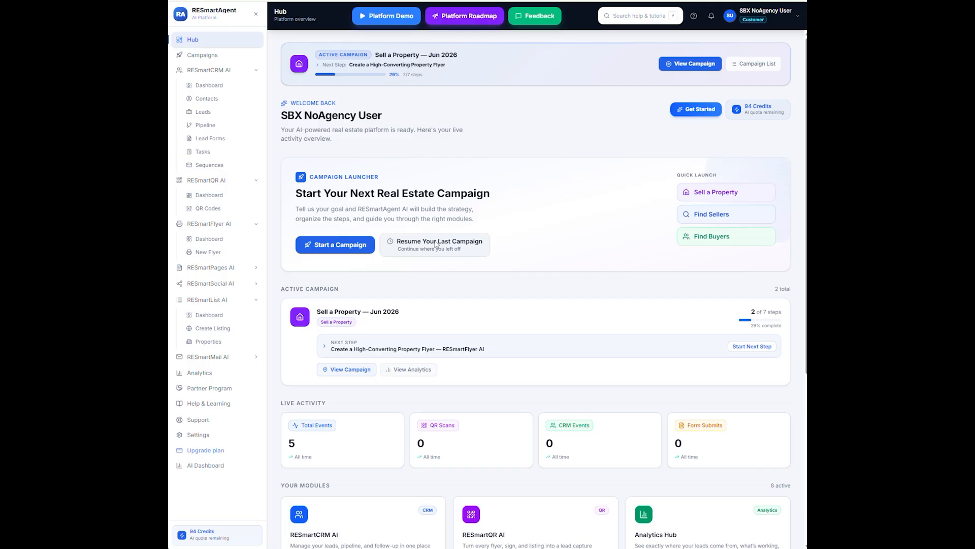
Resume the Sell a Property — Jun 2026 campaign to show its seven-step plan
click(434, 244)
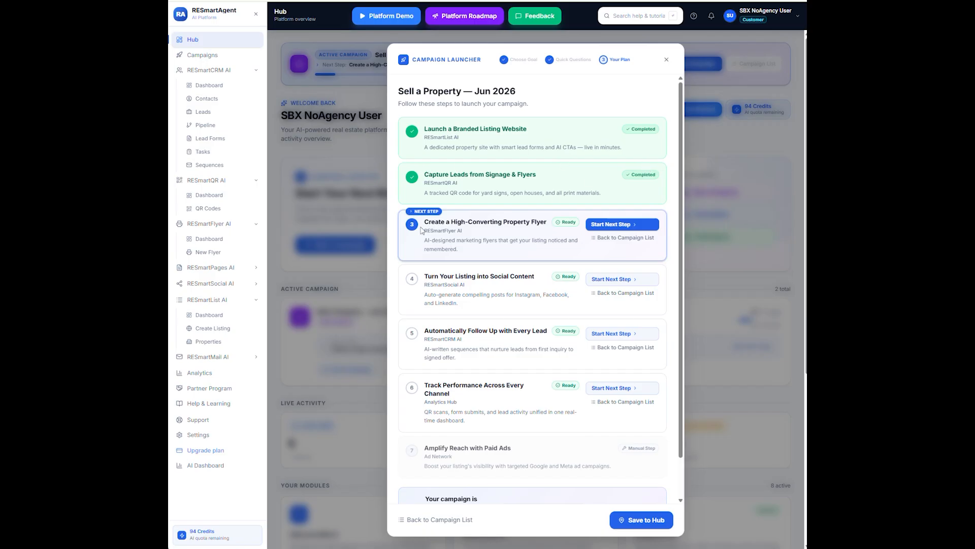
Start the campaign's flyer step with the goal Promote an Open House and proceed to templates
click(618, 225)
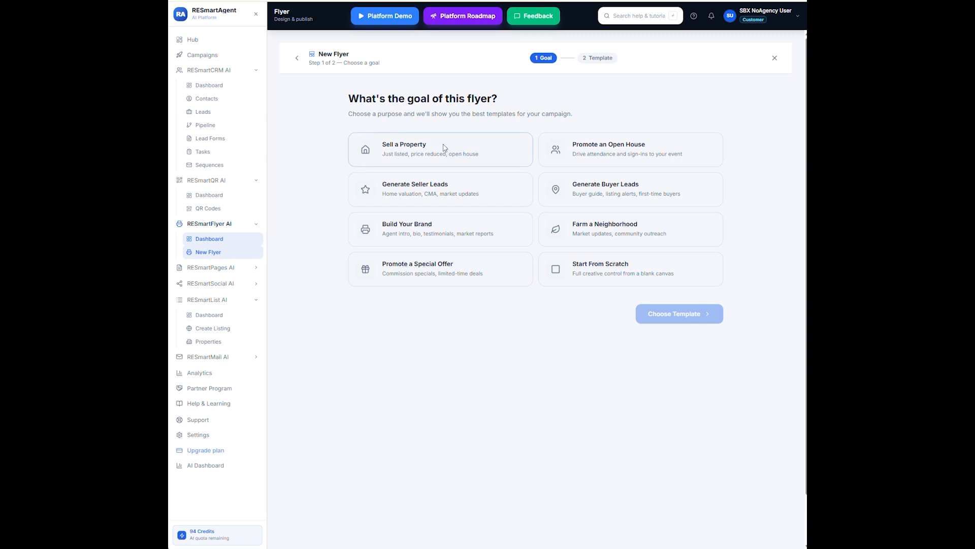
click(616, 147)
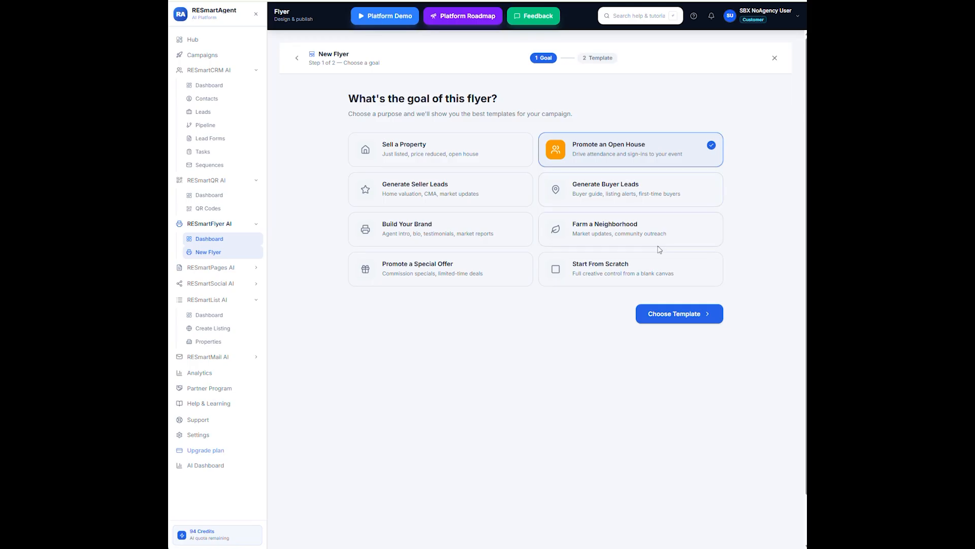
click(672, 312)
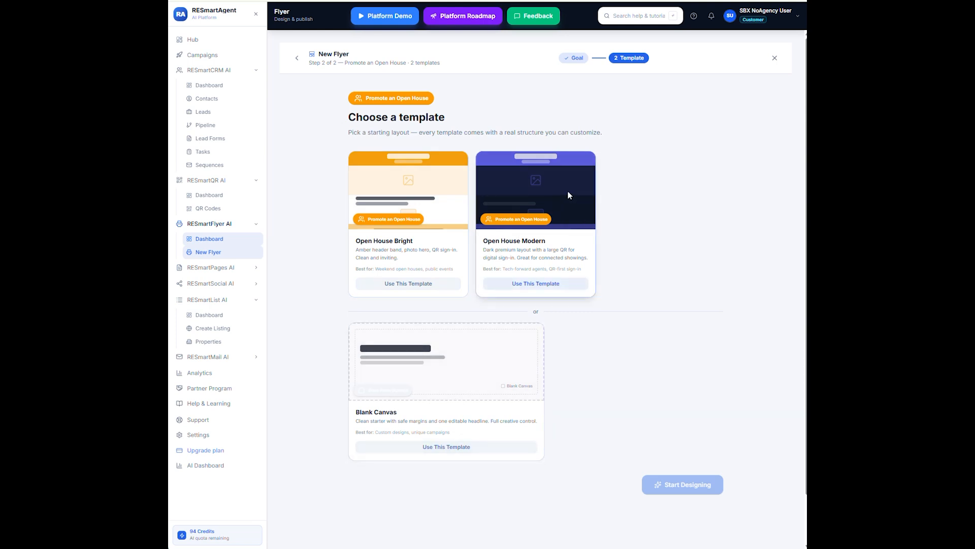
Create a new flyer from the Open House Modern template and open it in the editor
click(547, 179)
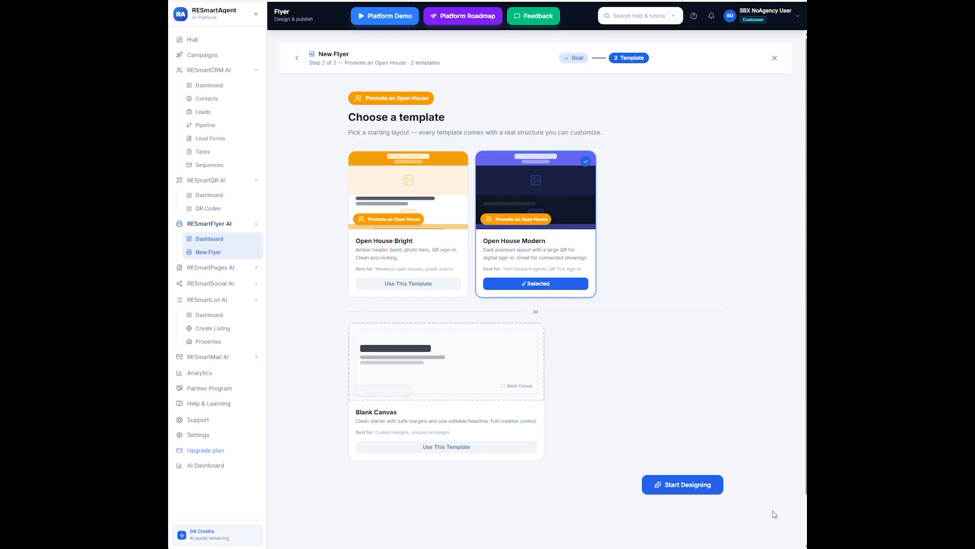
click(687, 484)
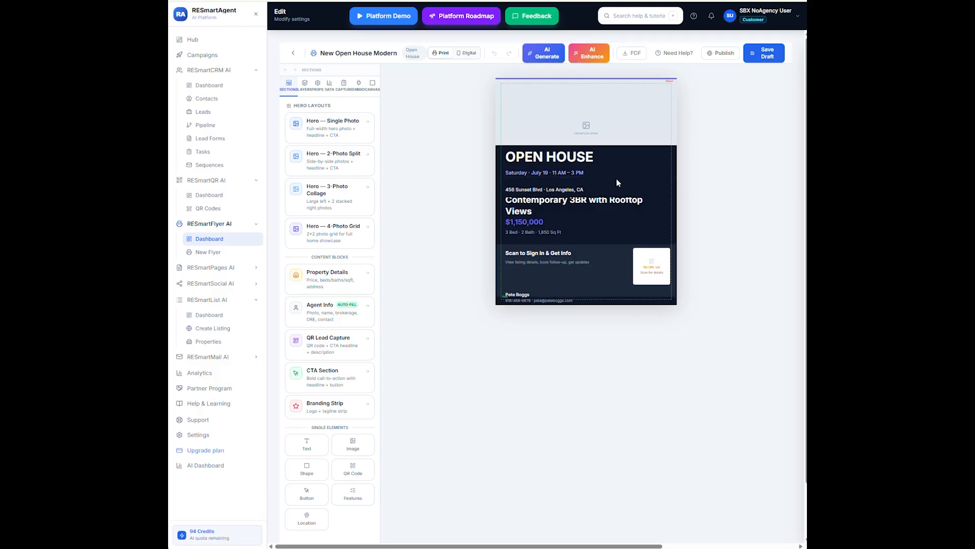
Switch the flyer to Digital format and review the full July 19 open house layout
click(467, 53)
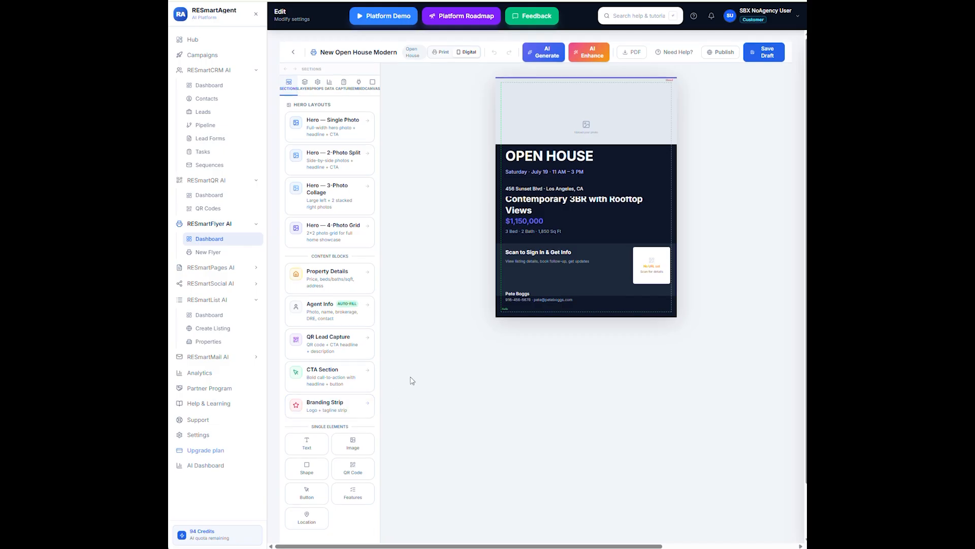
scroll(411, 381, down, 1)
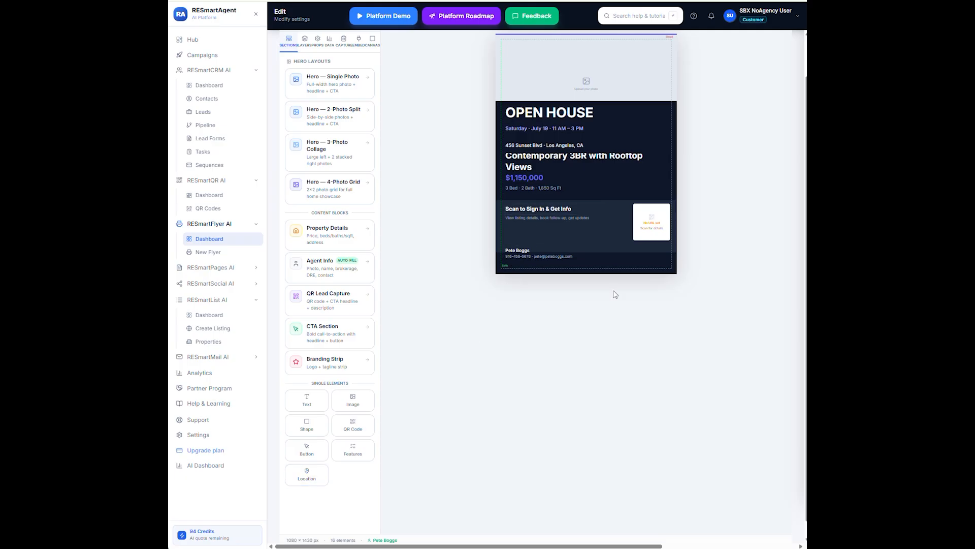
scroll(601, 401, up, 2)
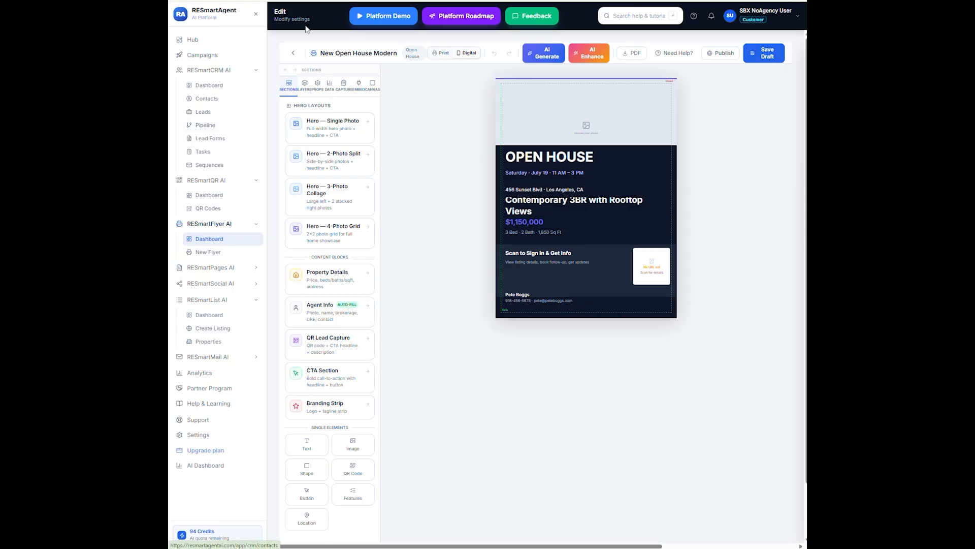
Hide and re-show the Hero Overlay layer, then select the OPEN HOUSE heading layer
click(304, 84)
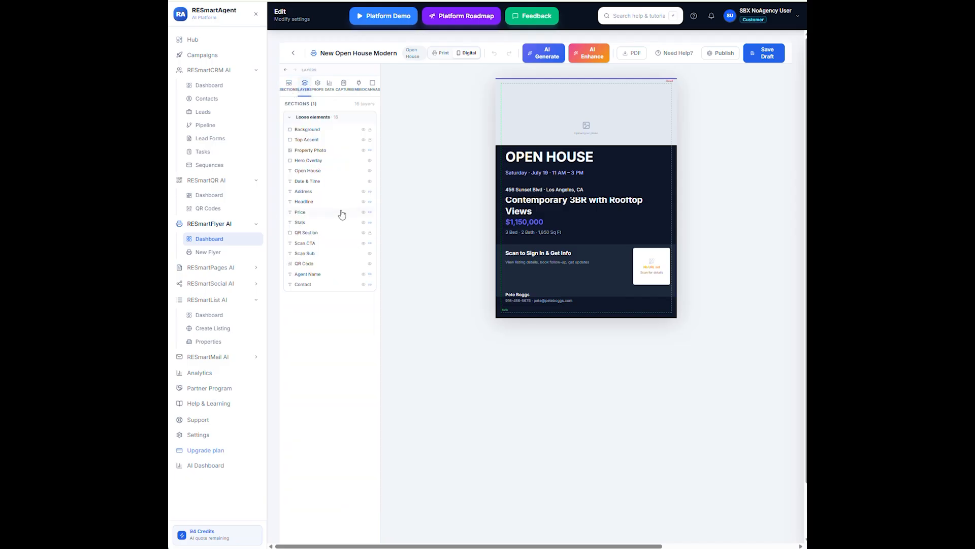
click(370, 161)
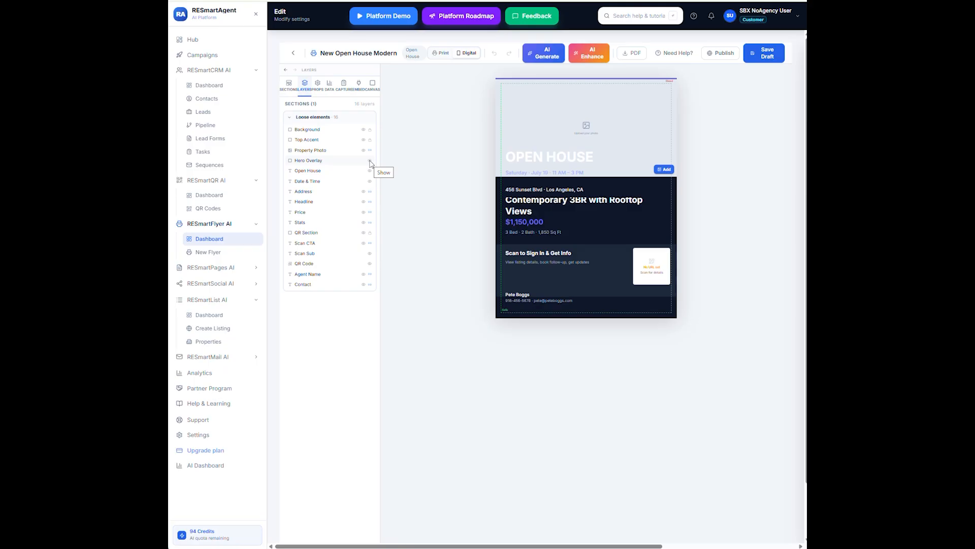
click(370, 161)
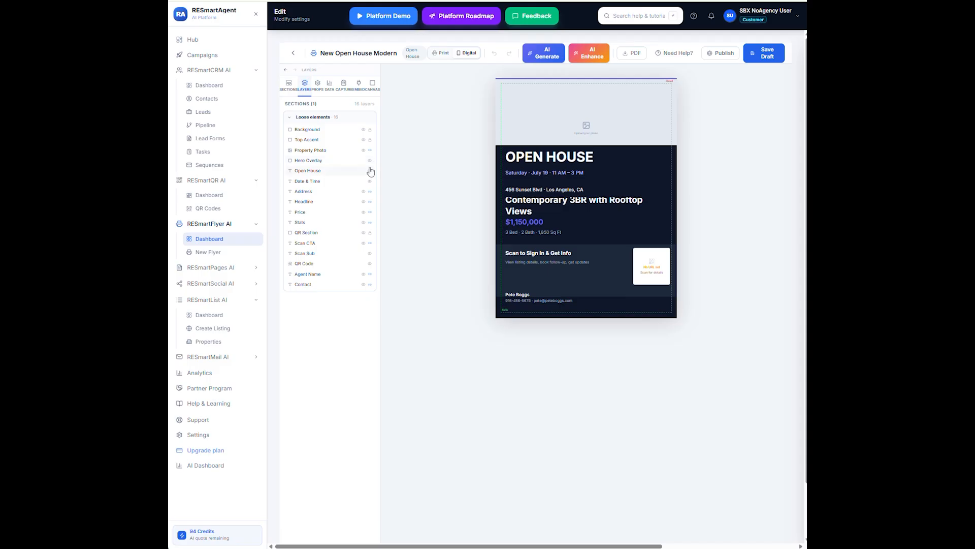
click(370, 170)
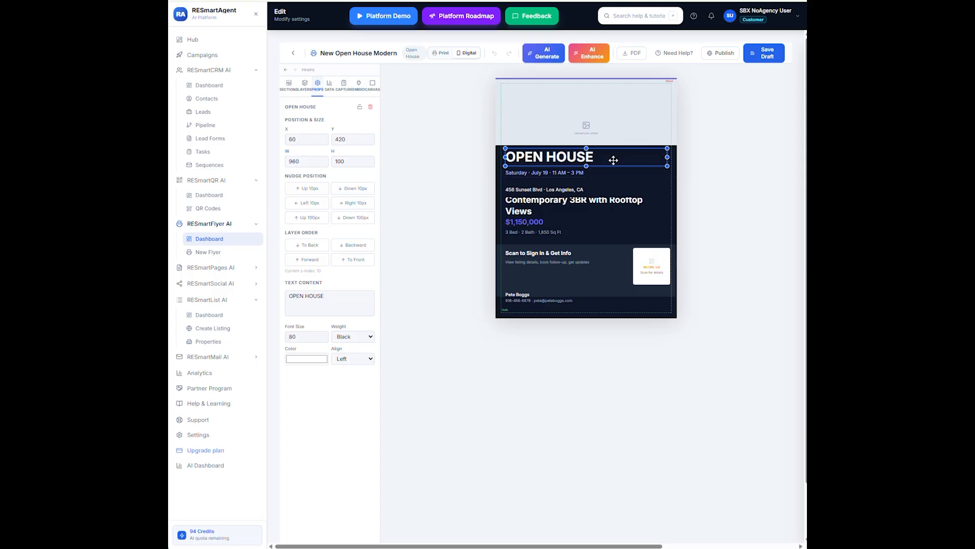
Check the agent details, then edit the property data, starting with the 2,300,000 asking price
click(329, 87)
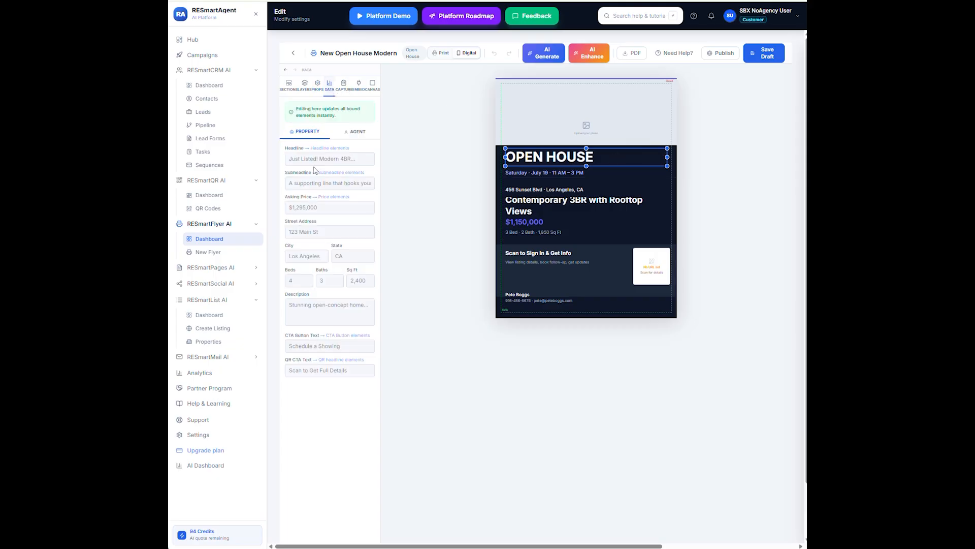
click(321, 210)
click(352, 136)
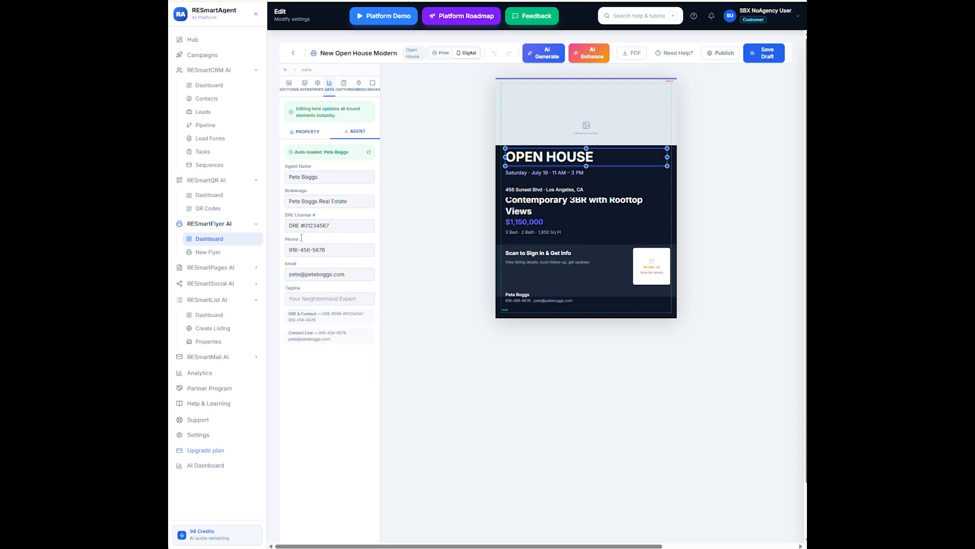
click(307, 131)
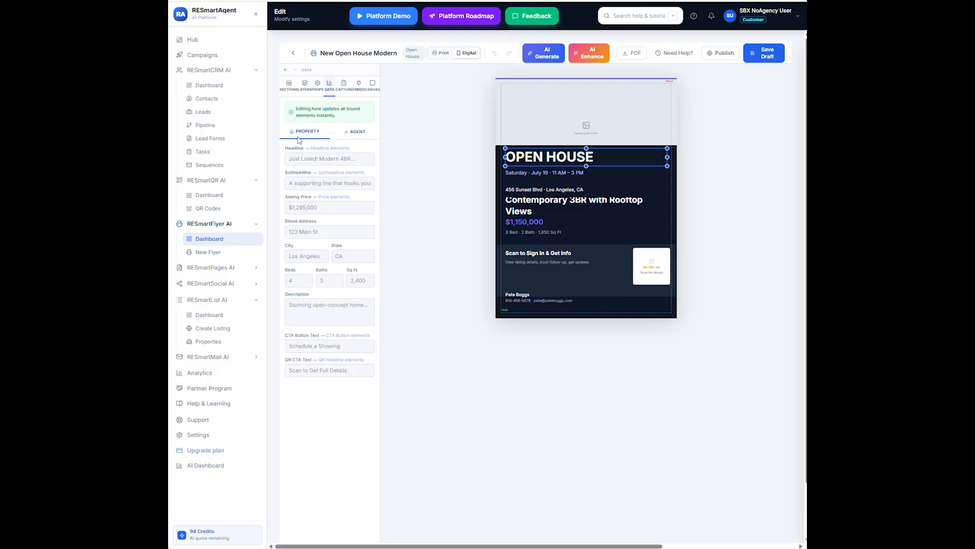
click(317, 208)
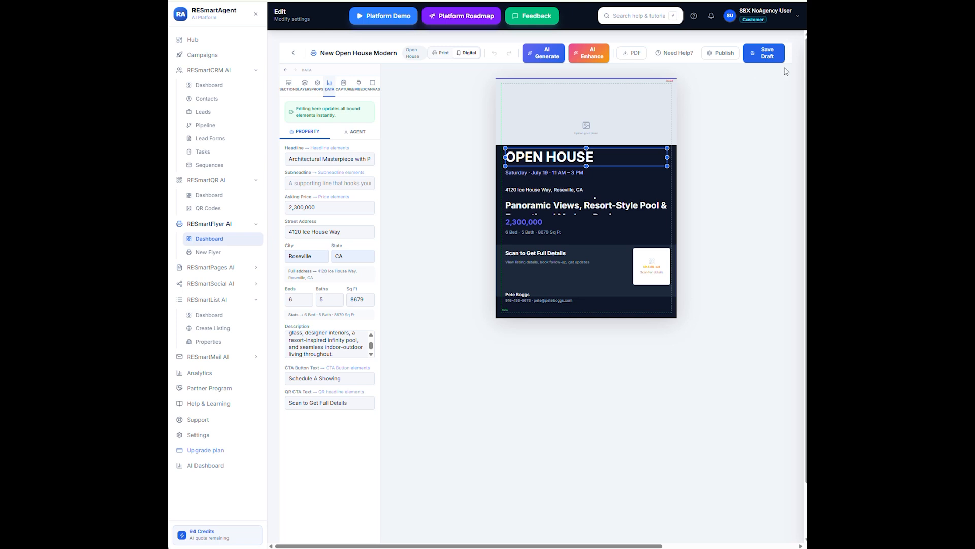
Save the flyer as a draft and open the hero's Property Photo settings
click(767, 53)
click(289, 84)
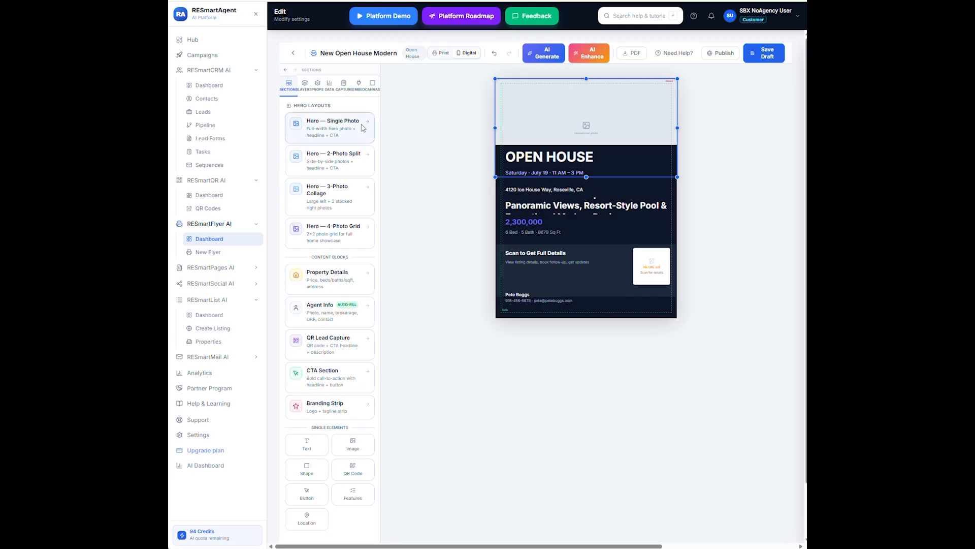
click(589, 113)
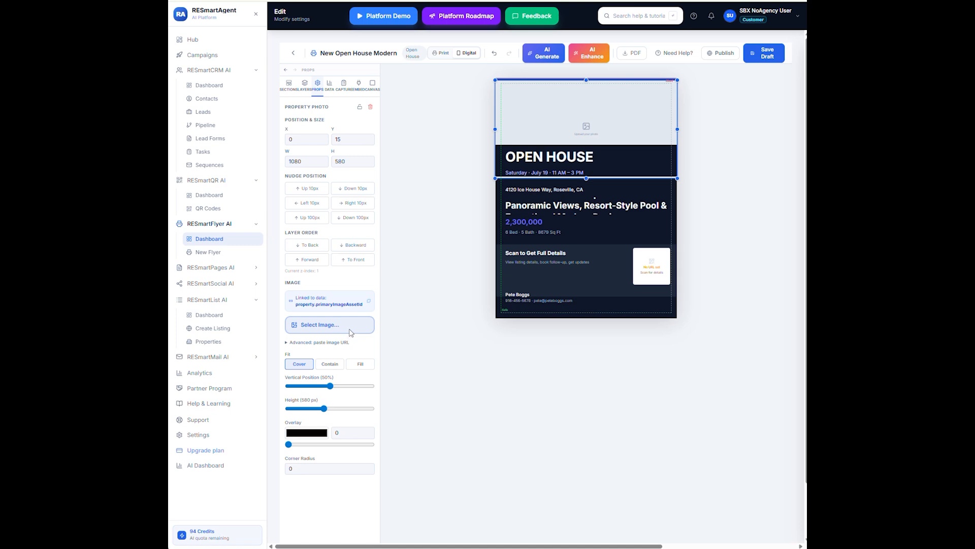
click(330, 327)
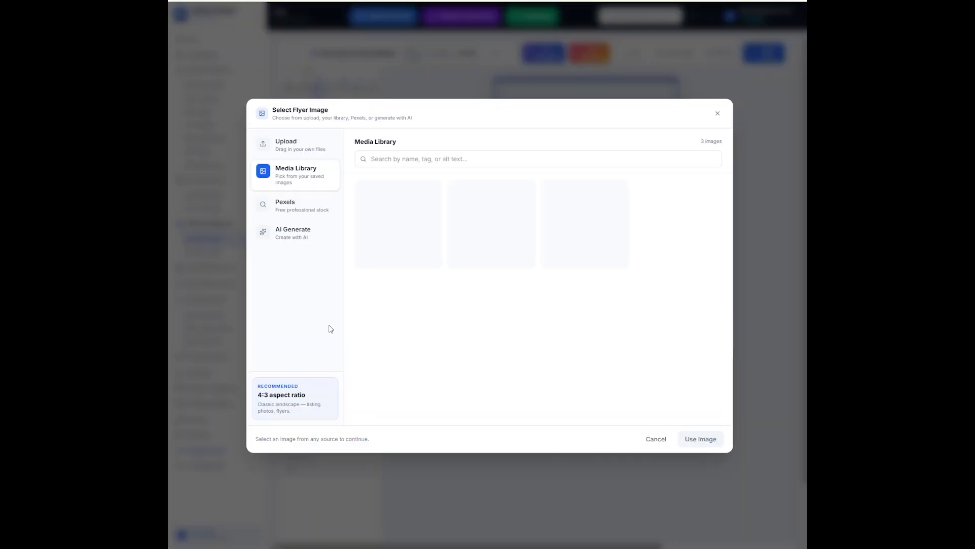
mouse_move(407, 226)
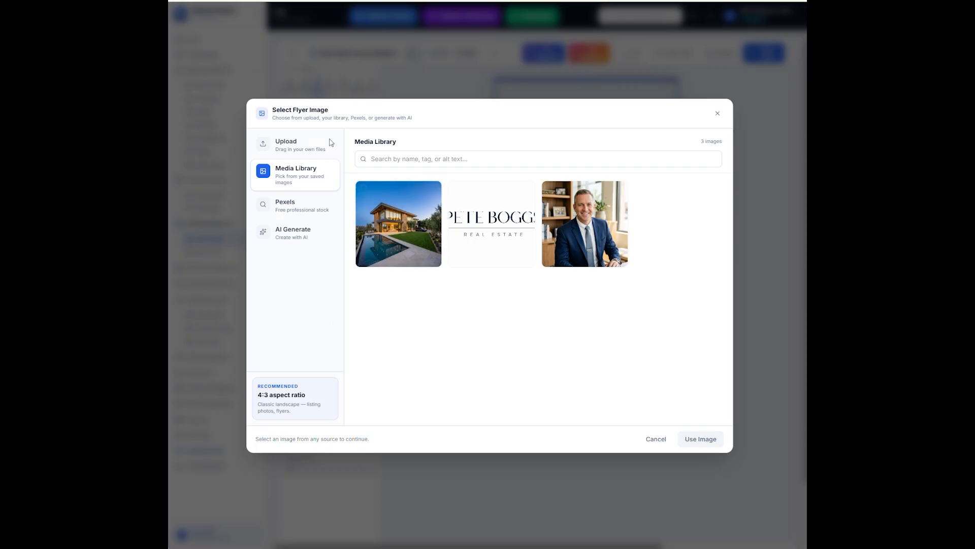
Dismiss the image picker without choosing an image and raise the property photo slightly
click(655, 439)
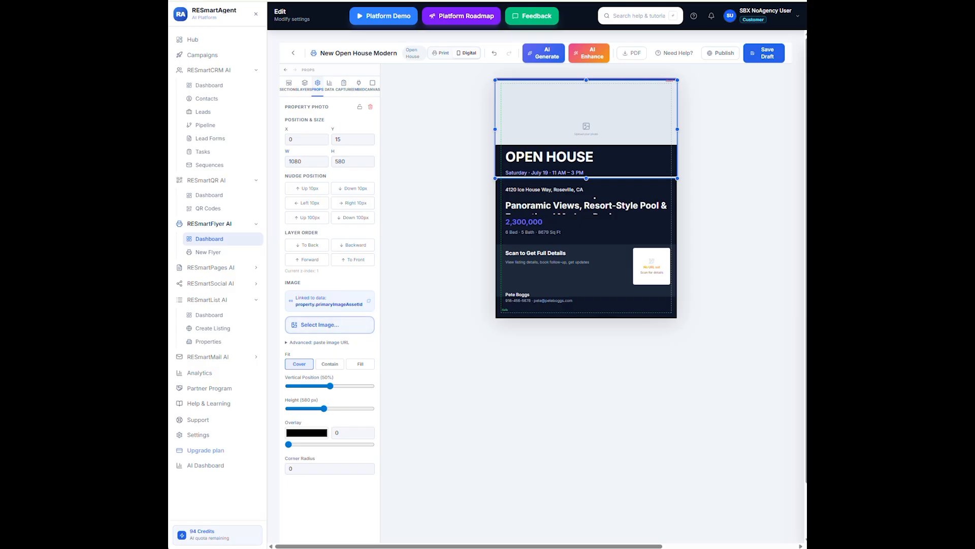
drag(538, 108, 539, 107)
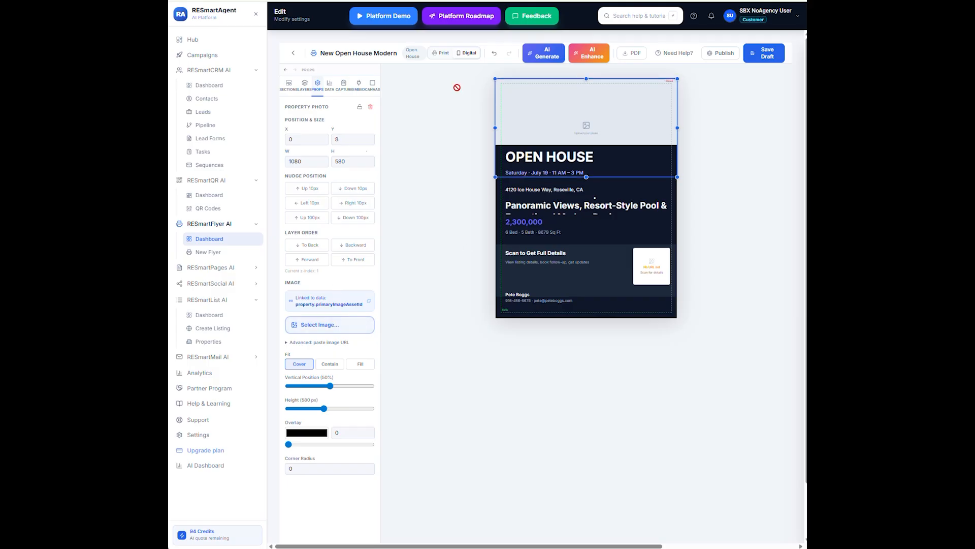
Upload generated-image-6.png, a modern house with pool at dusk, as the property photo
click(312, 326)
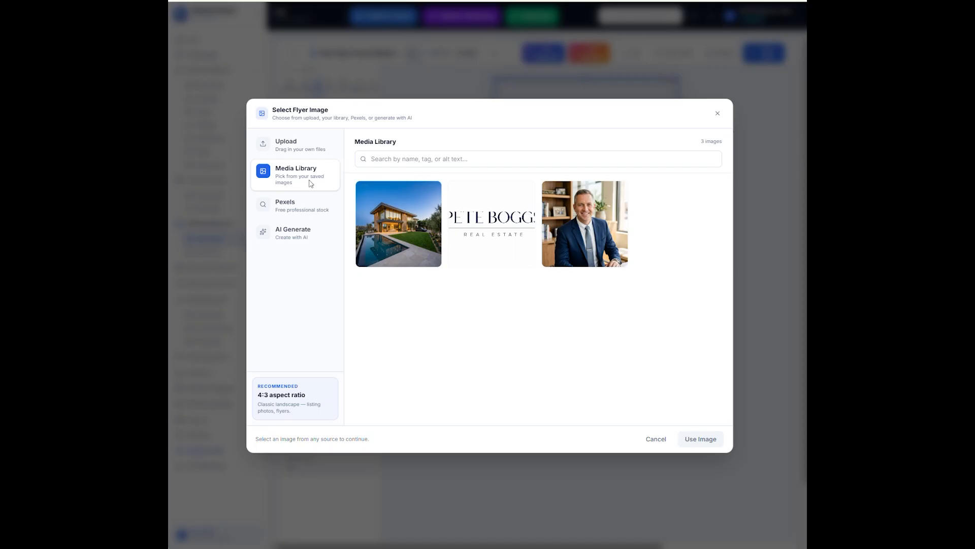
click(302, 147)
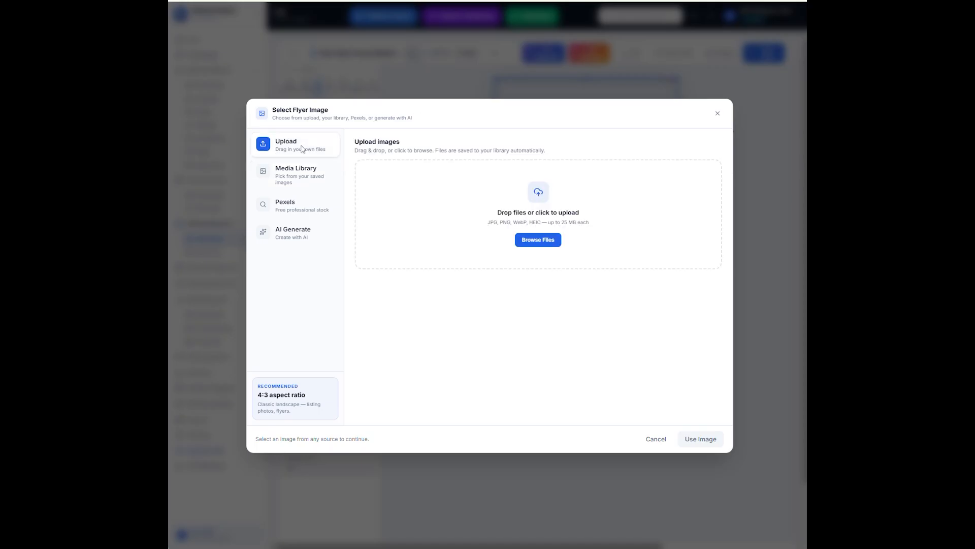
click(526, 241)
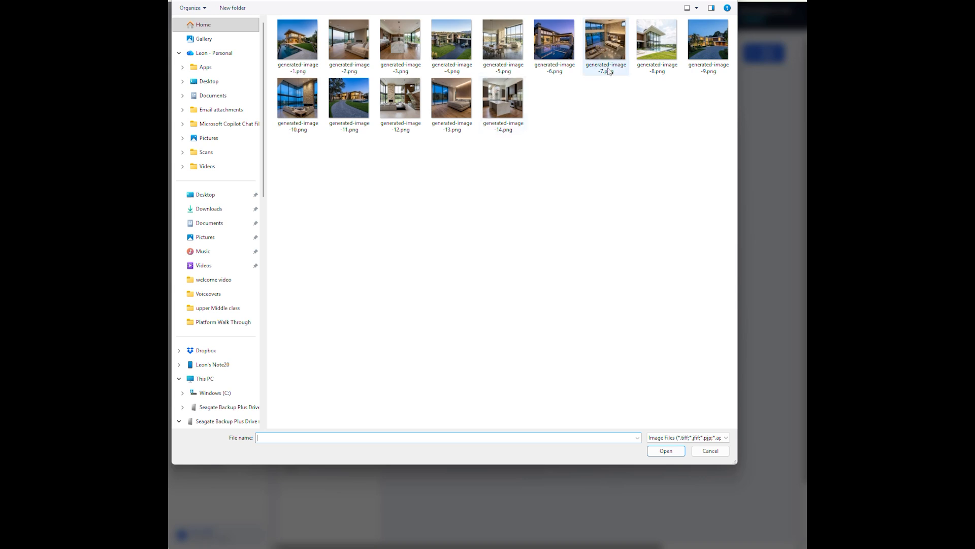
click(548, 57)
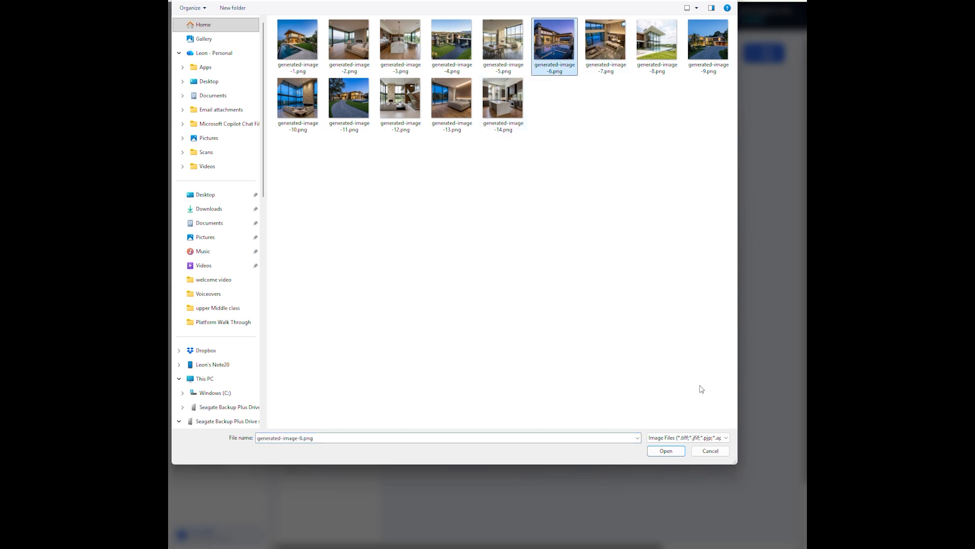
click(666, 450)
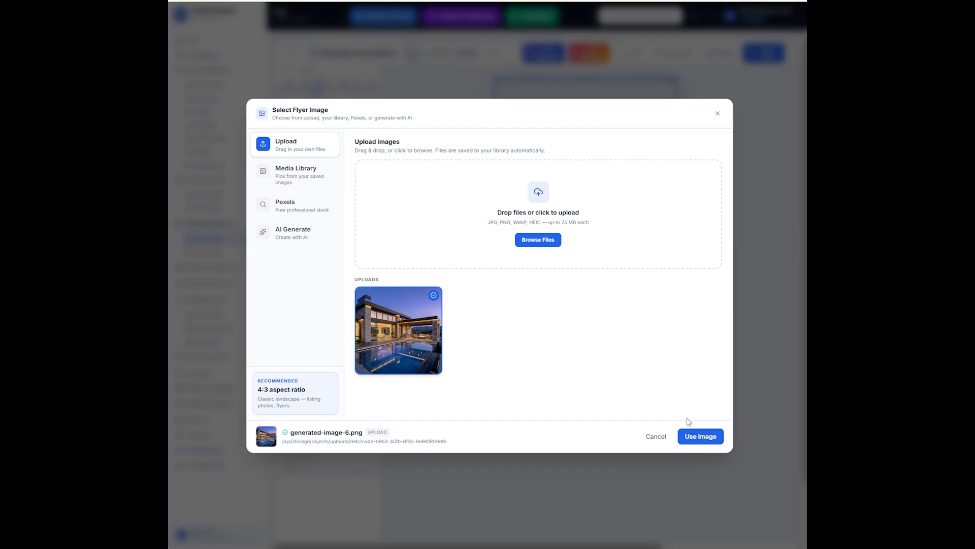
click(695, 438)
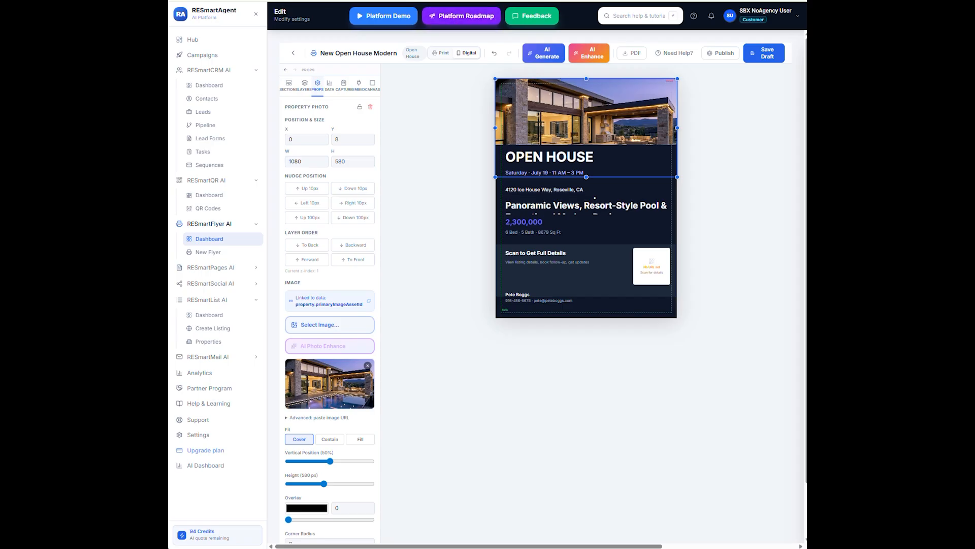
Stretch the headline box to height 182 so all three lines show
click(606, 206)
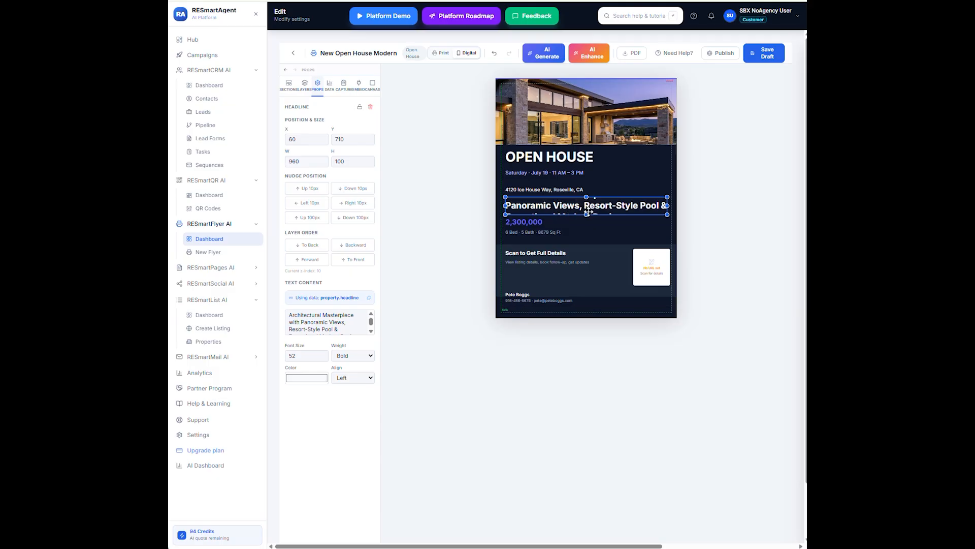
drag(586, 214, 585, 227)
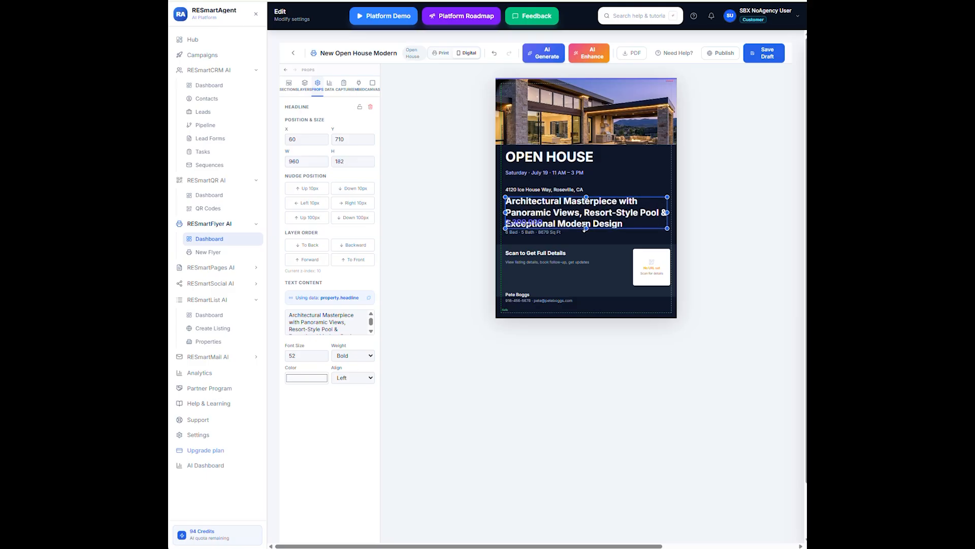
click(579, 158)
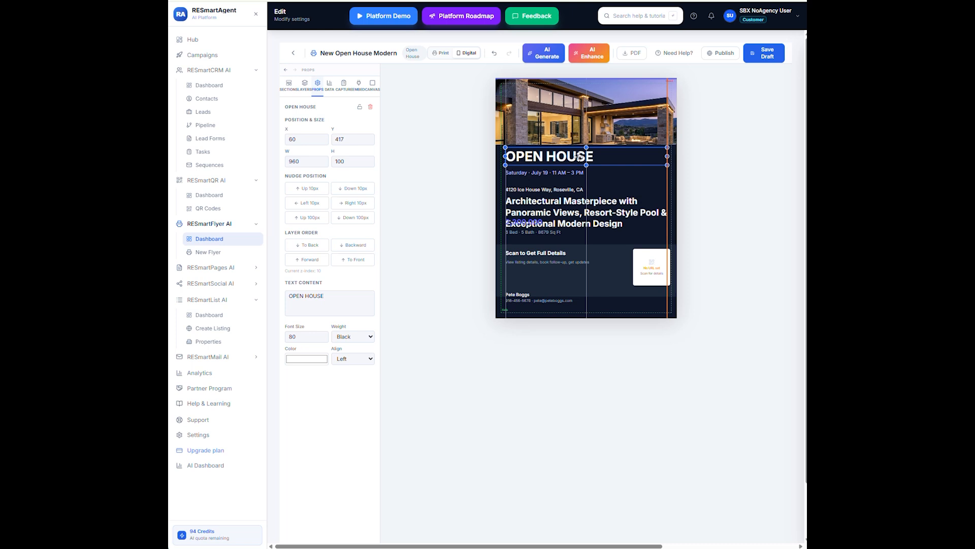
Drag the date and time line and the headline upward toward the address
click(559, 178)
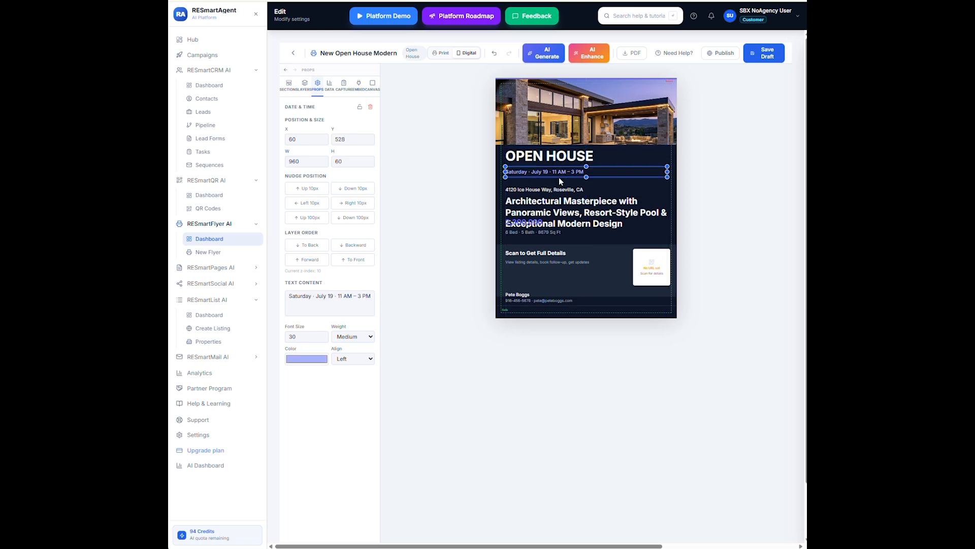
drag(559, 178, 556, 182)
click(552, 191)
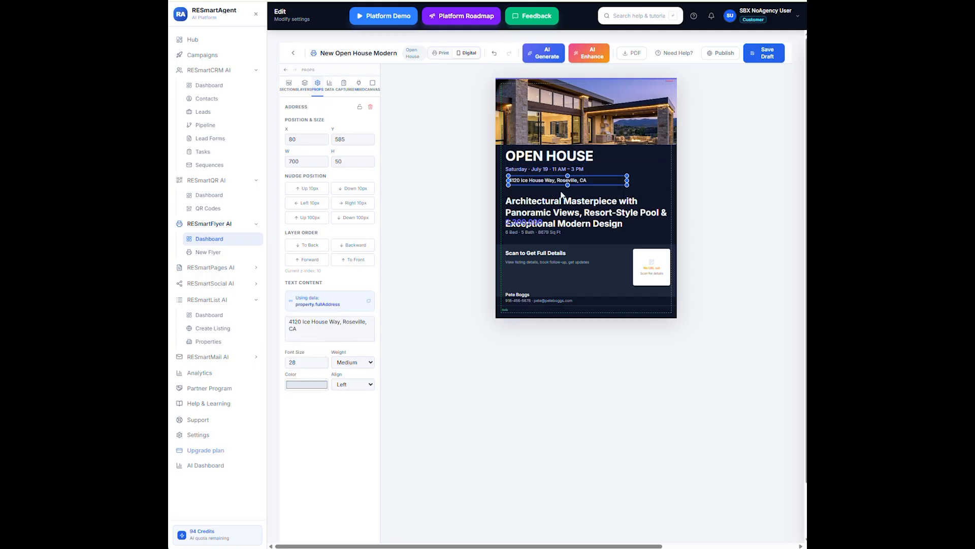
drag(578, 216, 578, 207)
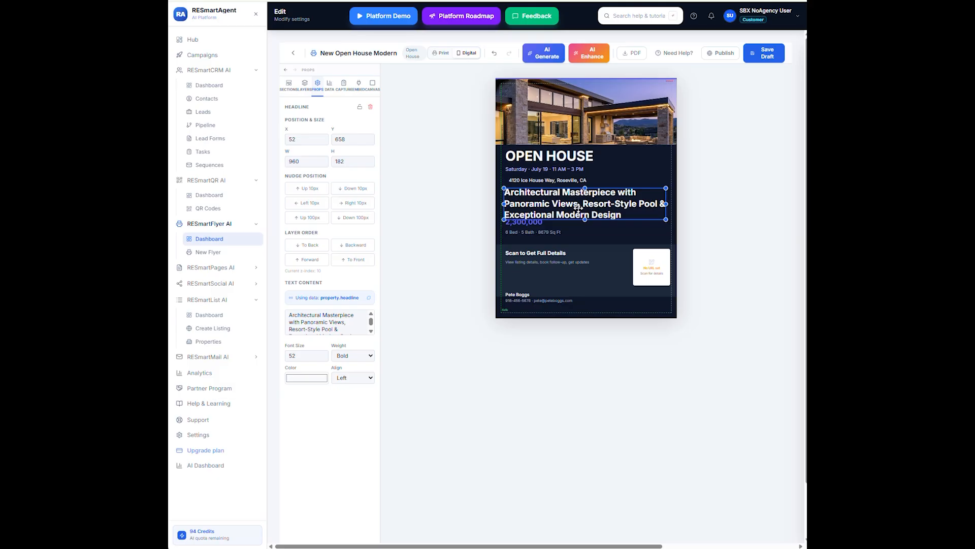
Nudge the $2,300,000 price and the '6 Bed · 5 Bath · 8679 Sq Ft' line down beneath the headline
click(517, 224)
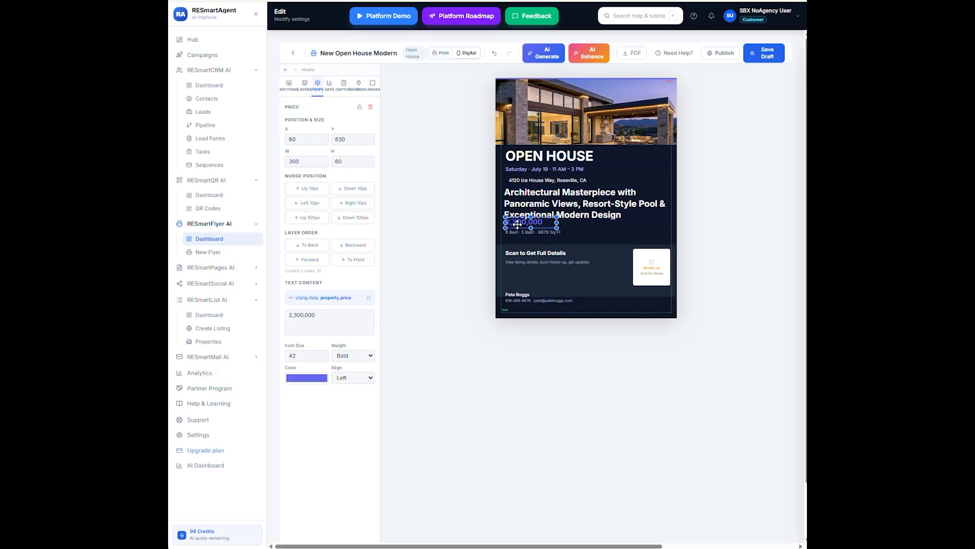
drag(518, 223, 519, 225)
click(530, 235)
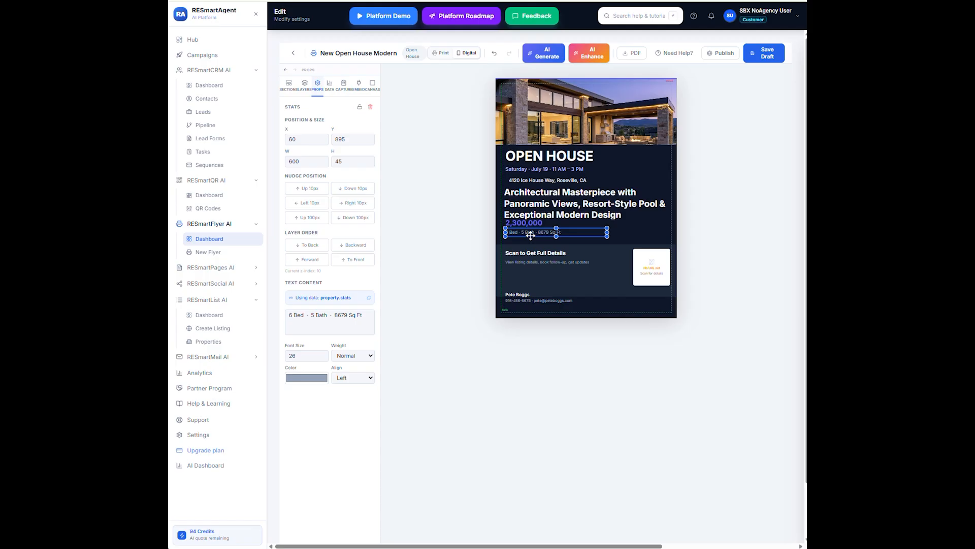
drag(530, 235, 530, 240)
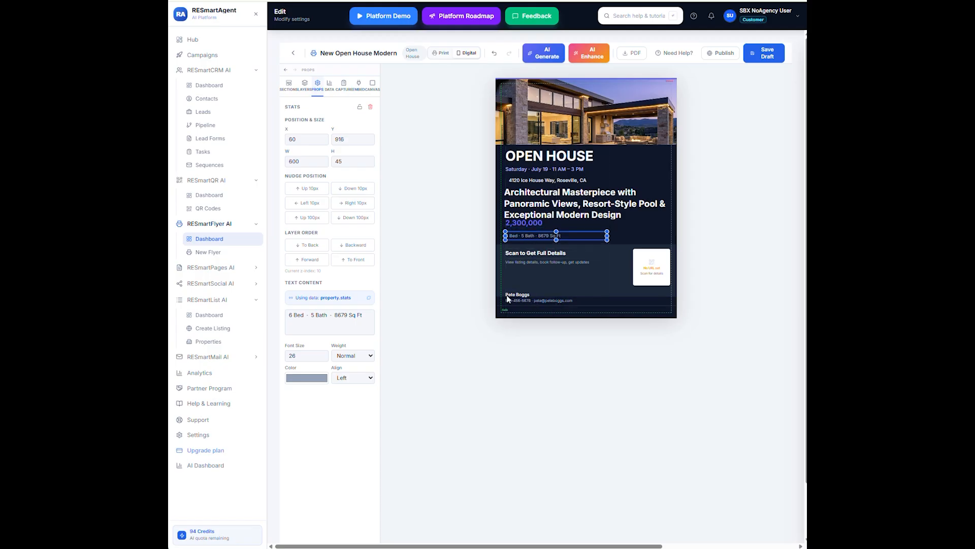
click(522, 277)
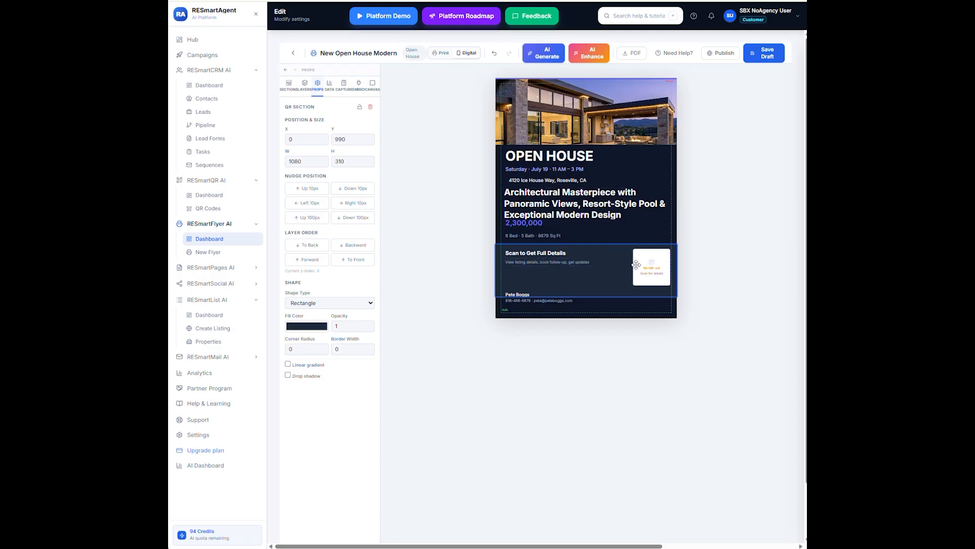
Add a QR Lead Capture section from the section layouts below the agent's contact line
click(289, 87)
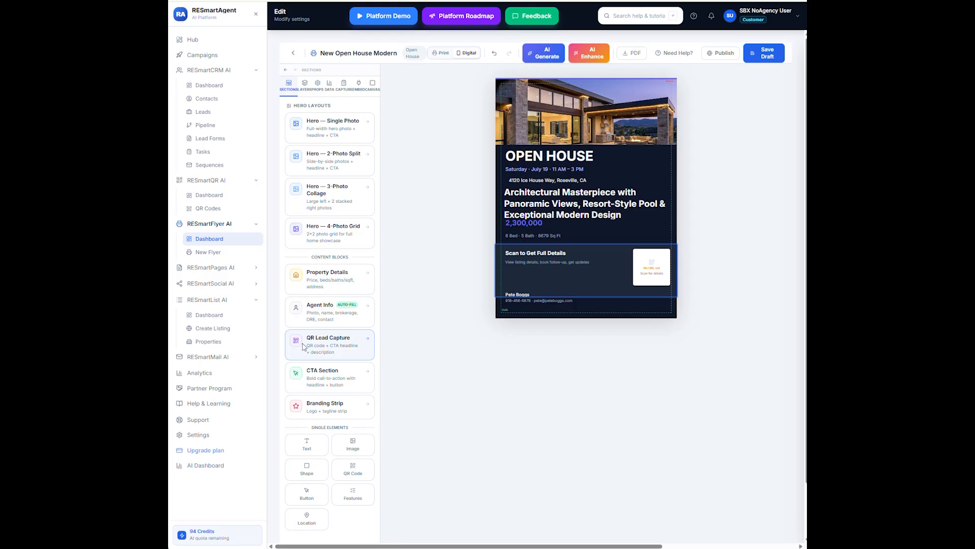
click(333, 347)
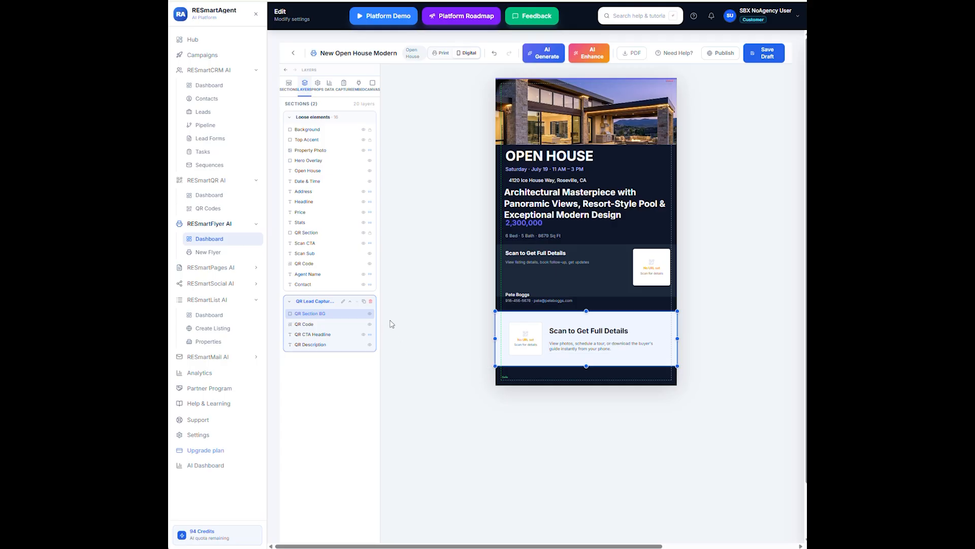
Delete the QR Lead Capture group with its four elements and confirm the removal
click(371, 302)
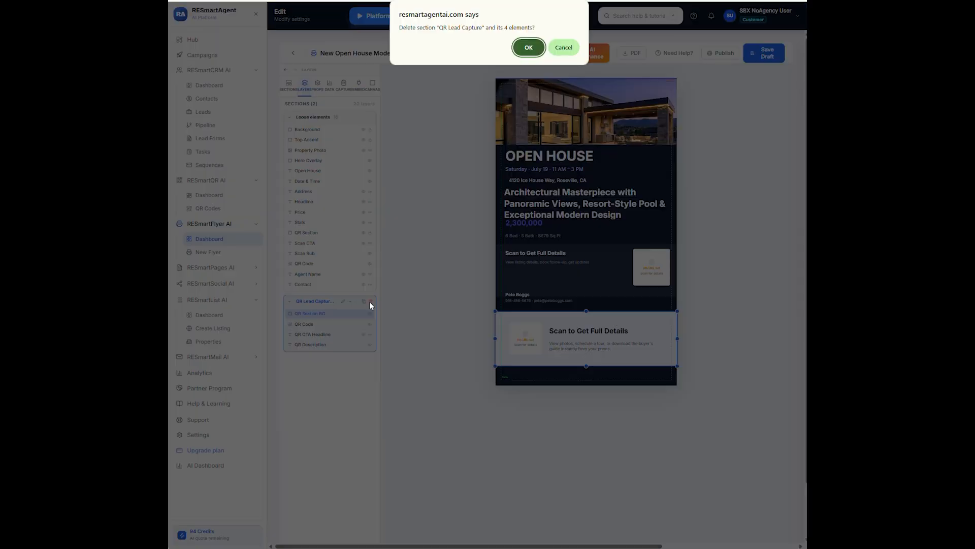
click(522, 47)
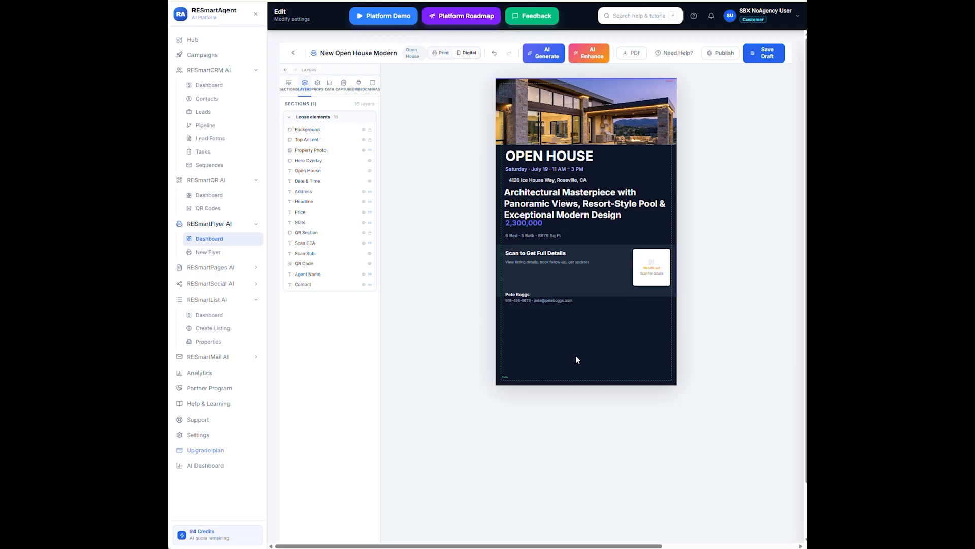
Step the Canvas settings Height down until the flyer measures 1080 × 1492 px
click(374, 84)
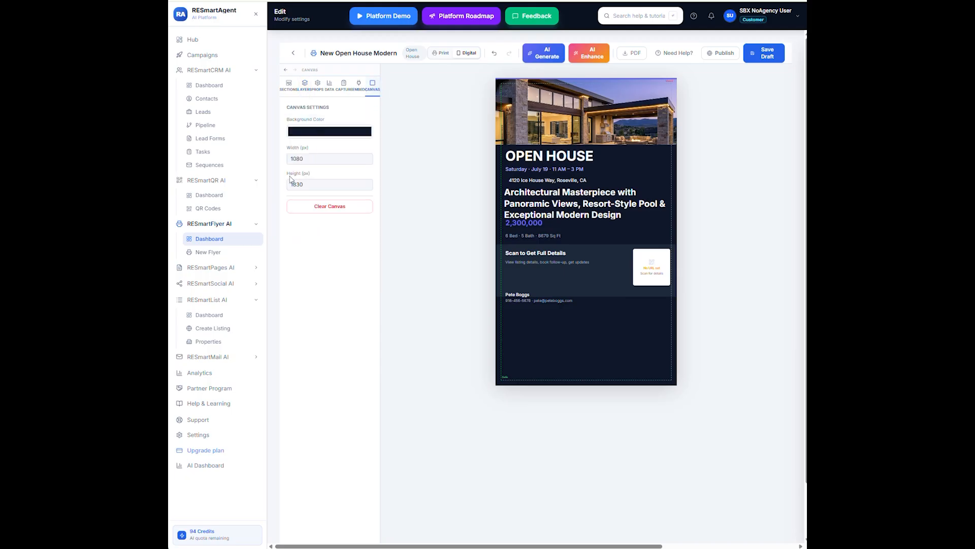
click(367, 187)
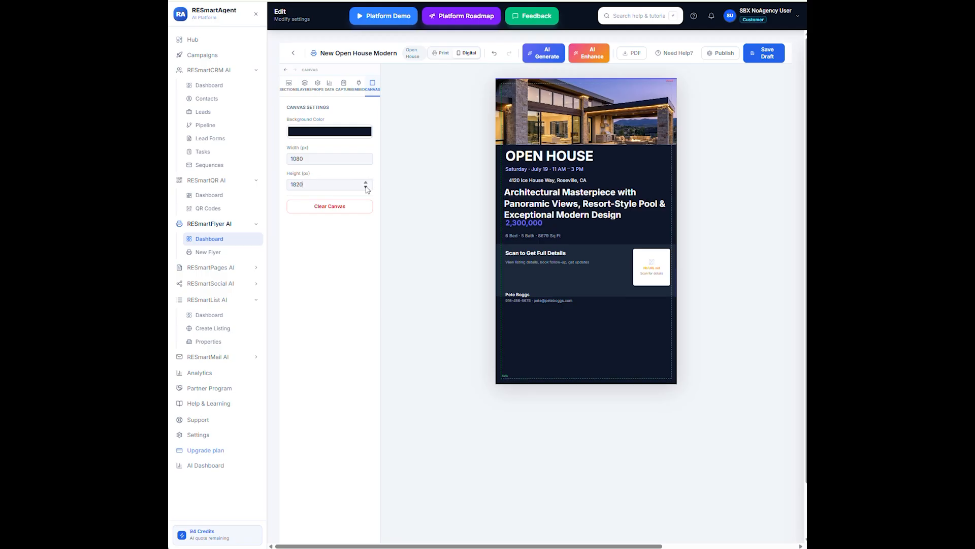
click(366, 187)
click(366, 187)
click(366, 187)
click(367, 187)
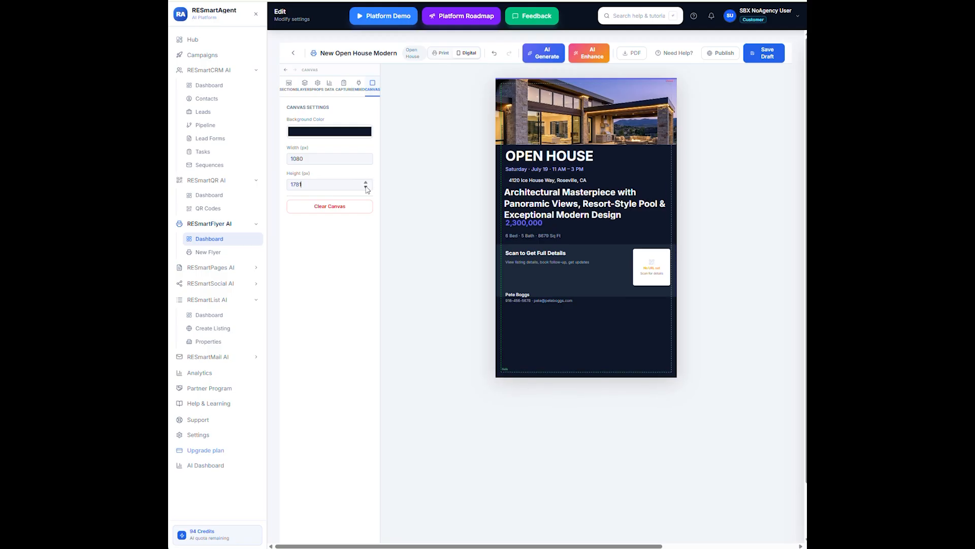
click(366, 187)
click(366, 187)
click(367, 187)
click(366, 184)
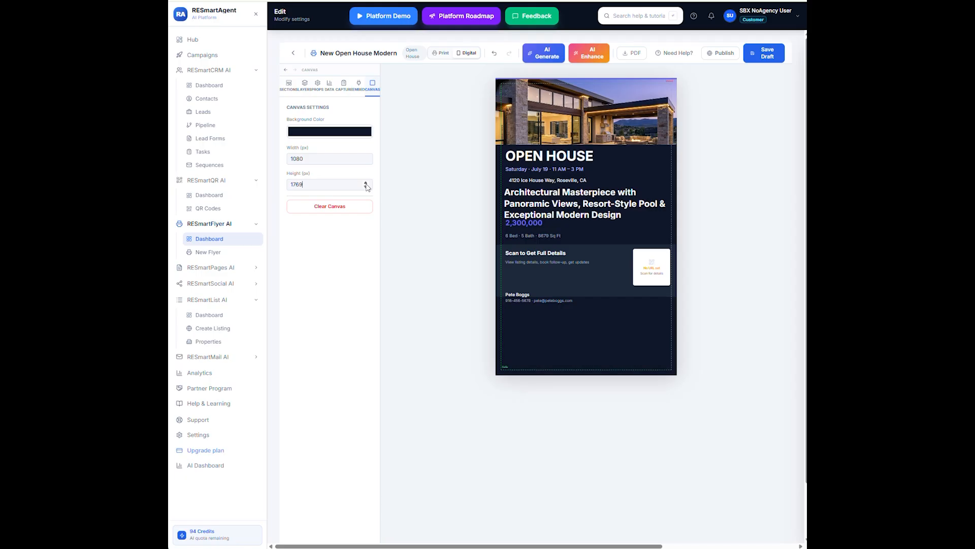
click(366, 187)
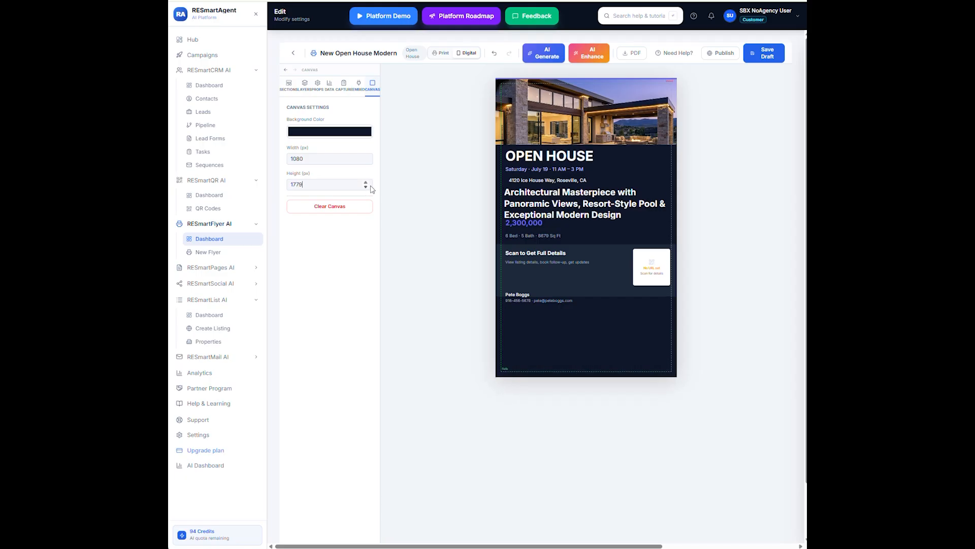
click(366, 187)
click(366, 188)
click(366, 187)
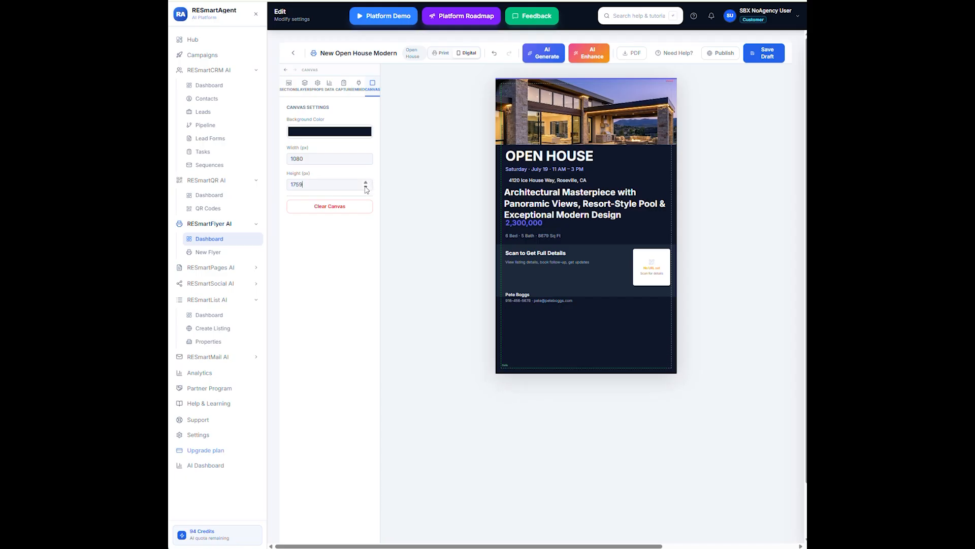
click(366, 187)
click(367, 188)
click(366, 188)
click(367, 187)
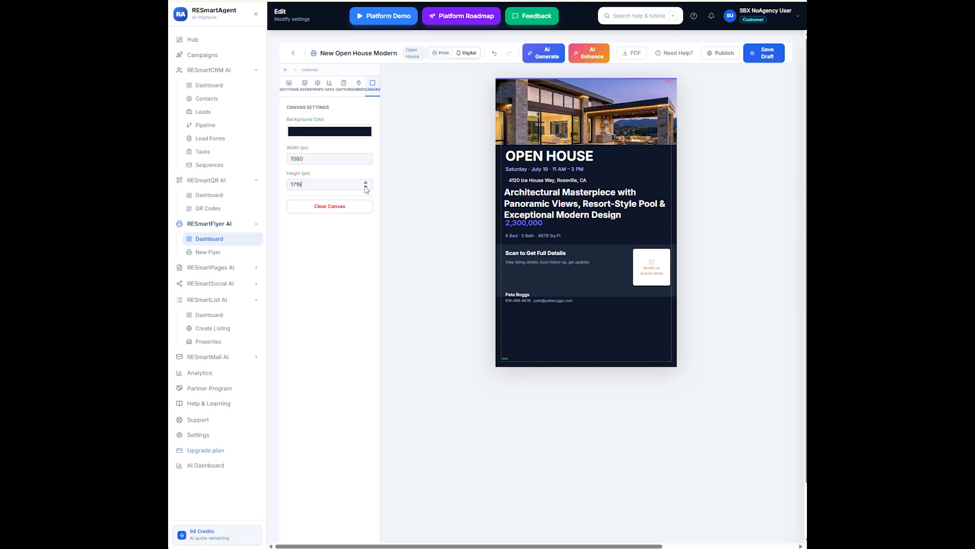
click(366, 187)
click(366, 187)
click(367, 187)
click(366, 187)
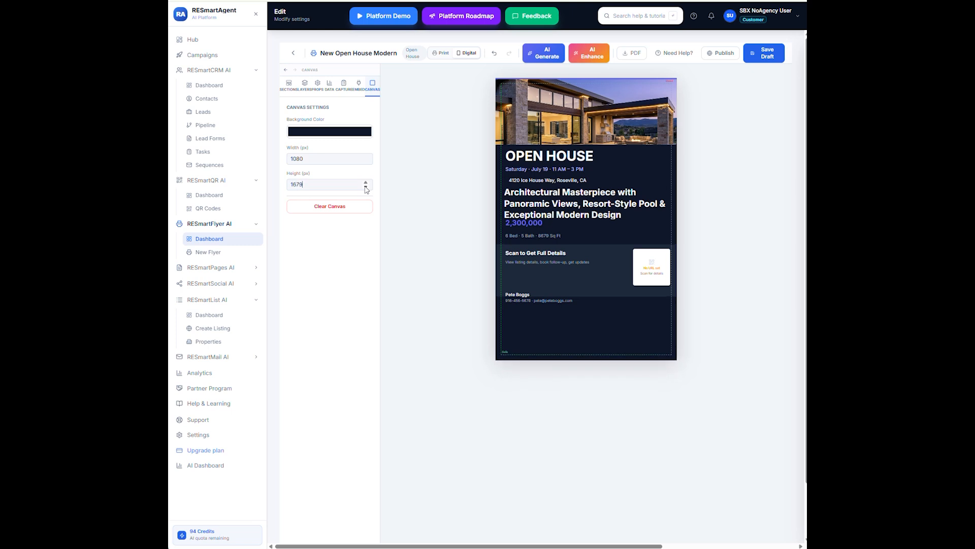
click(366, 187)
click(366, 187)
click(366, 187)
click(366, 183)
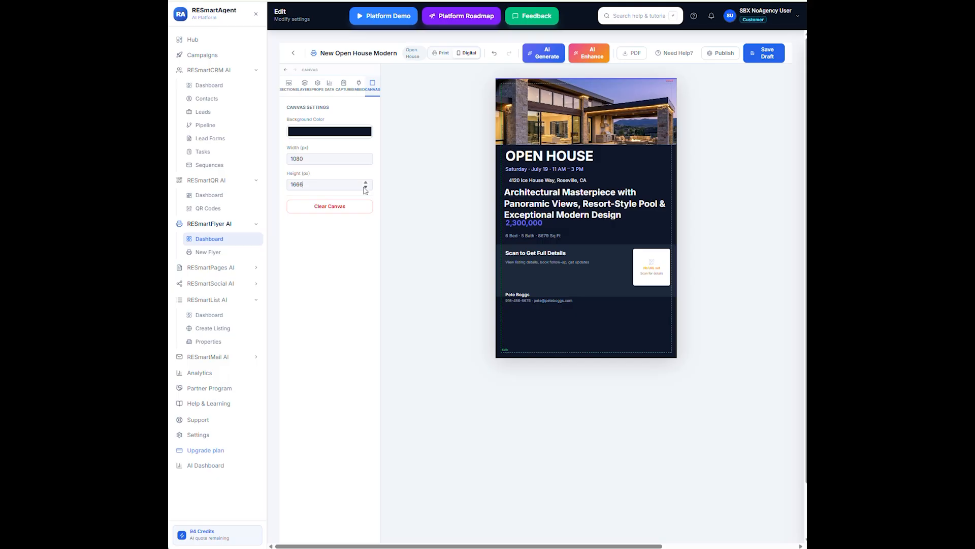
click(365, 188)
click(365, 188)
click(365, 187)
click(365, 188)
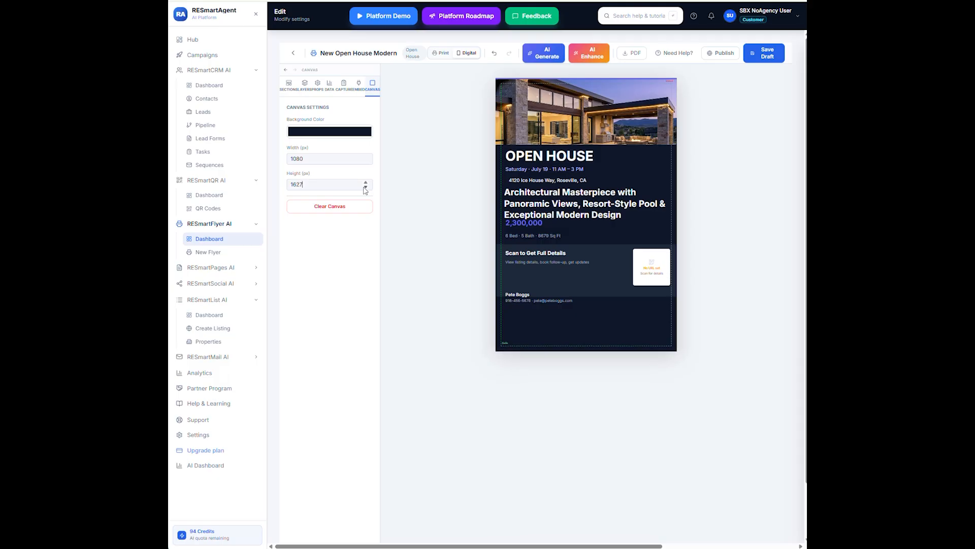
click(366, 187)
click(365, 187)
click(365, 188)
click(365, 187)
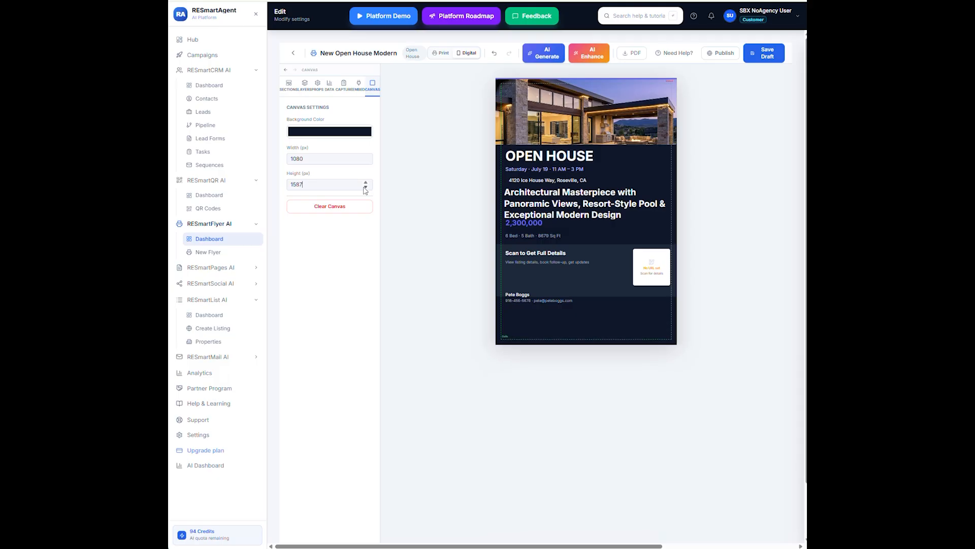
click(365, 187)
click(365, 187)
click(365, 187)
click(365, 187)
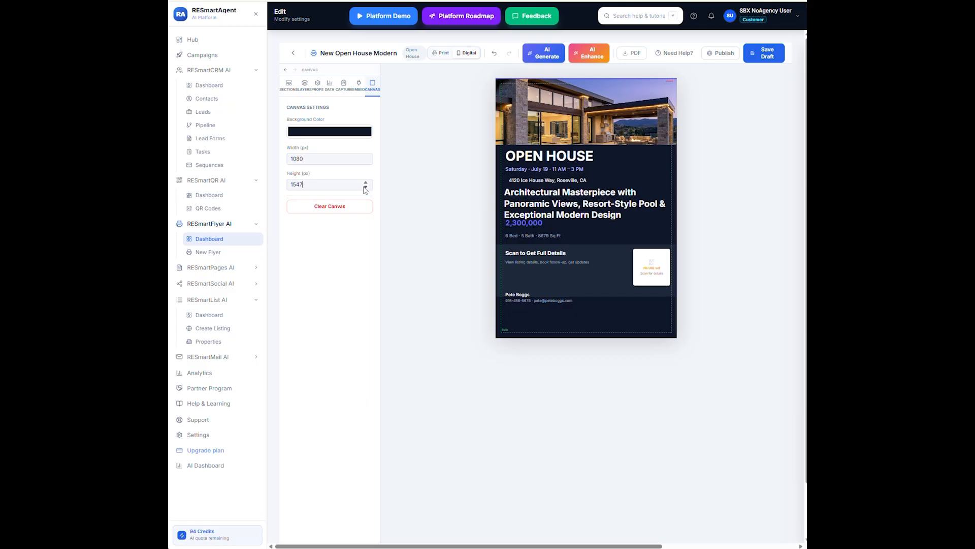
click(365, 183)
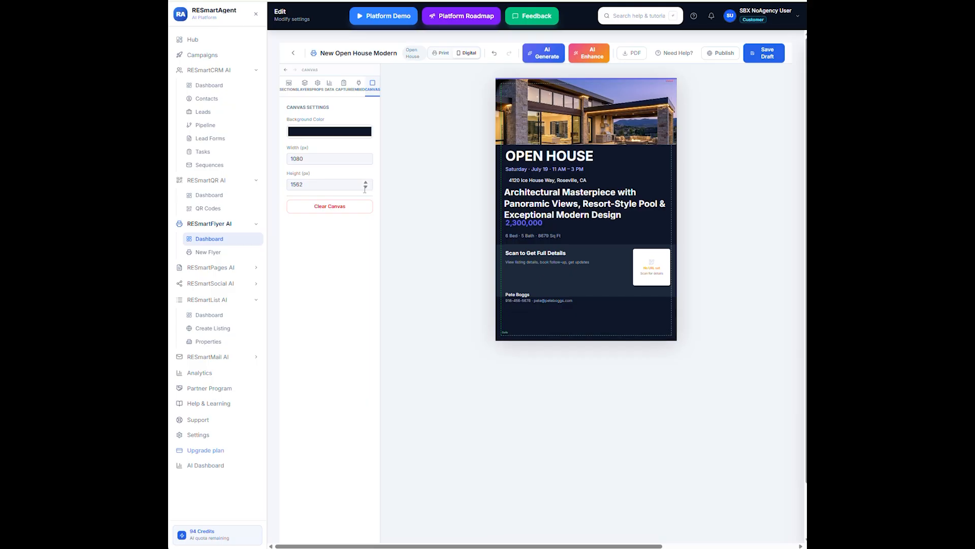
click(365, 187)
click(365, 187)
click(365, 187)
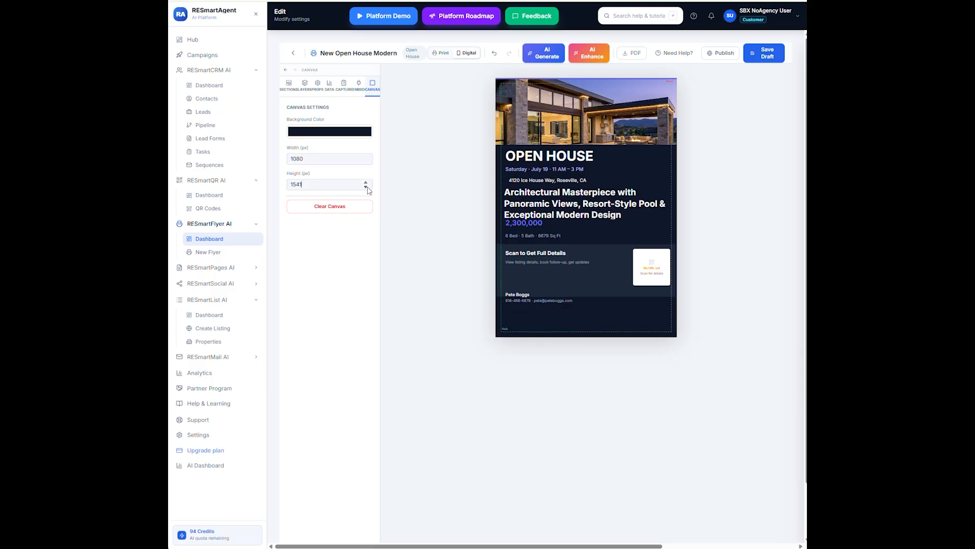
click(365, 187)
click(365, 188)
click(366, 188)
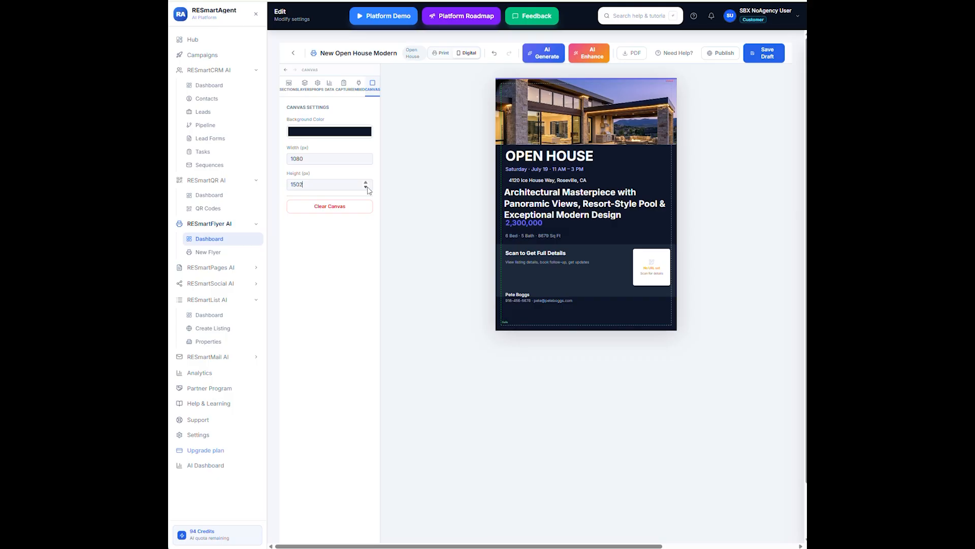
click(366, 188)
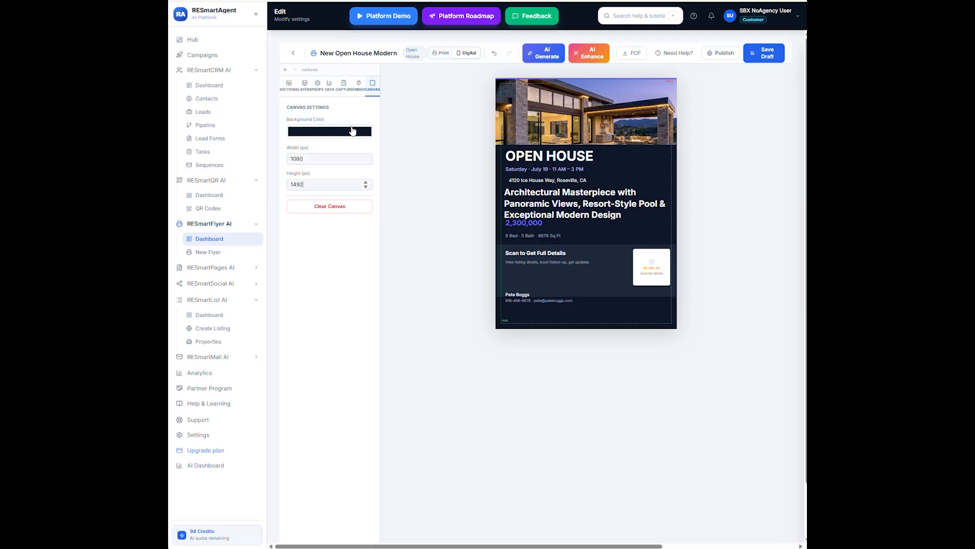
click(289, 85)
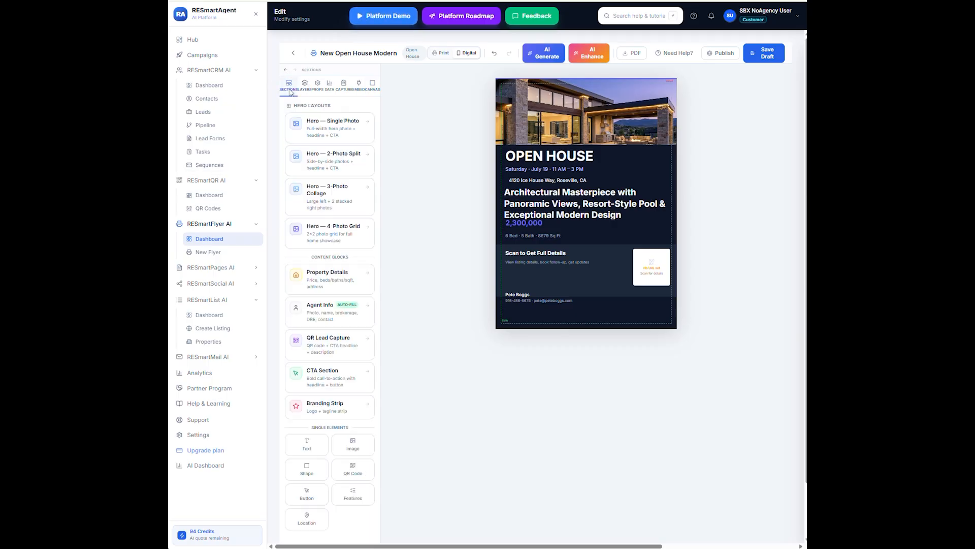
Set the QR code's source to the Open House lead form and trim it to 220 × 215
click(653, 272)
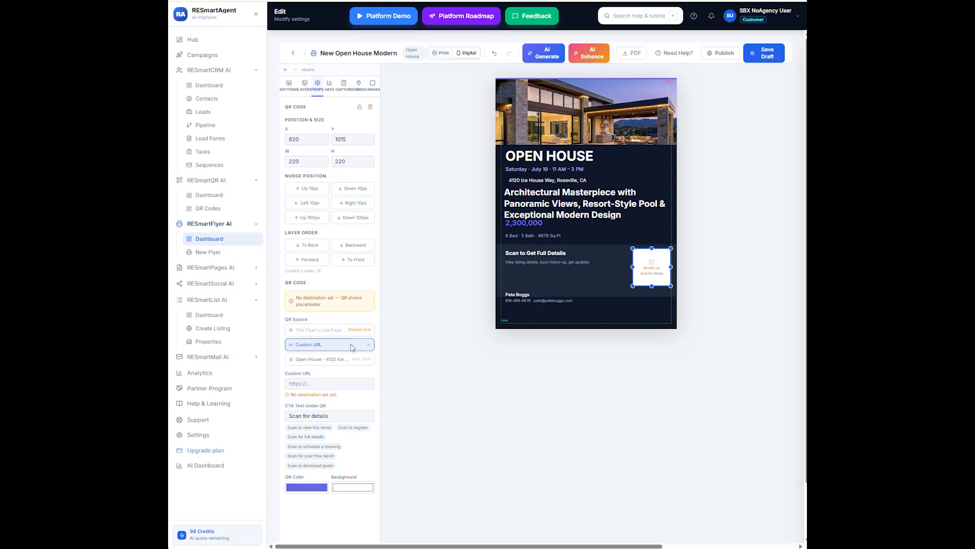
click(332, 359)
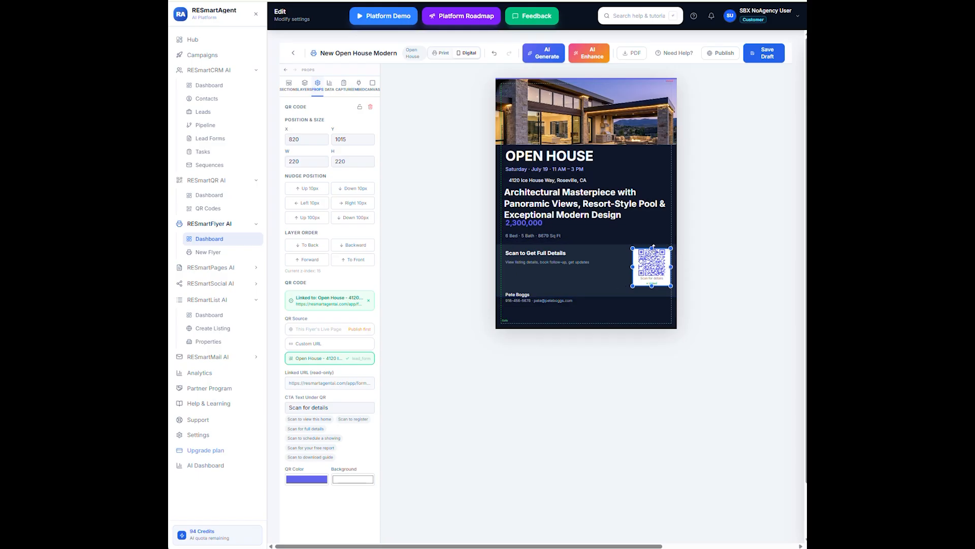
drag(653, 247, 652, 248)
Add a 'Your text here' text element from Single Elements and nudge it up slightly
click(289, 84)
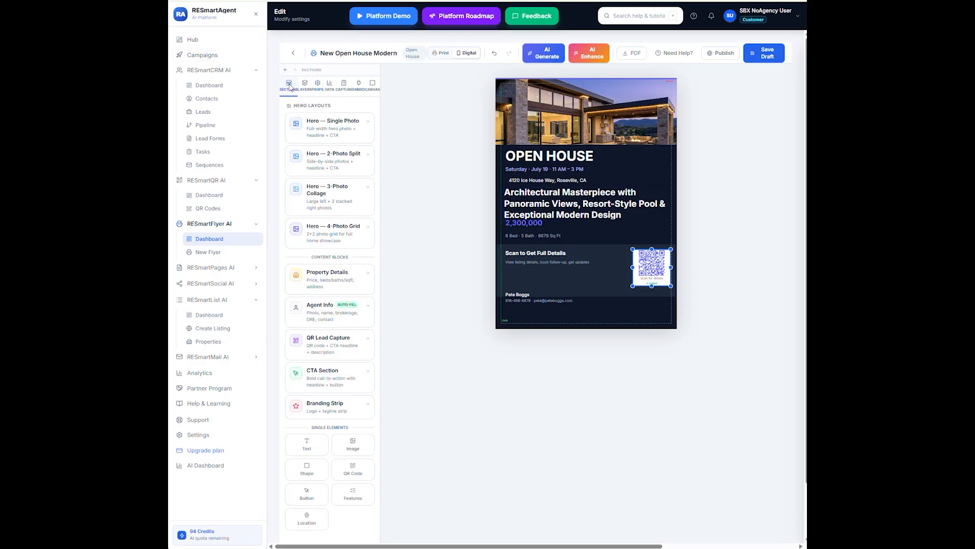
scroll(339, 517, down, 1)
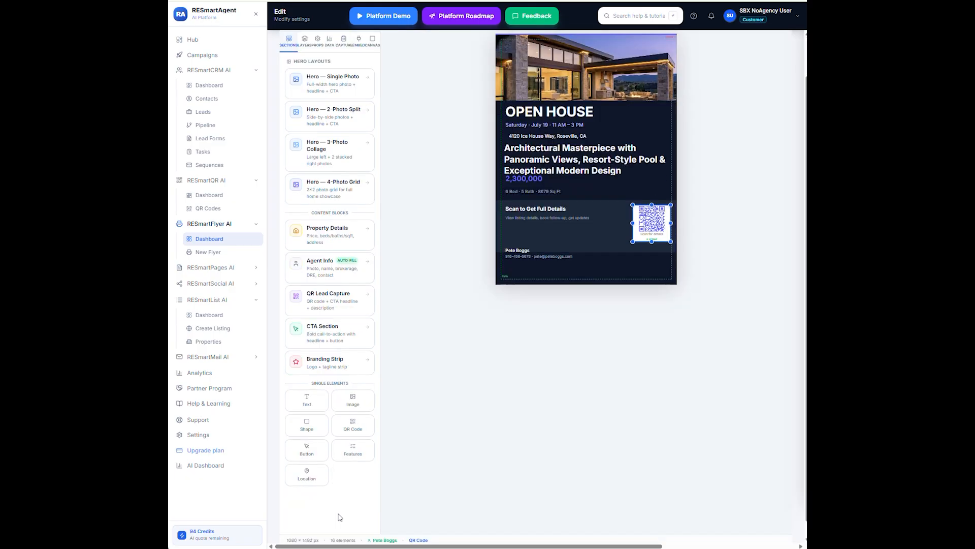
click(311, 406)
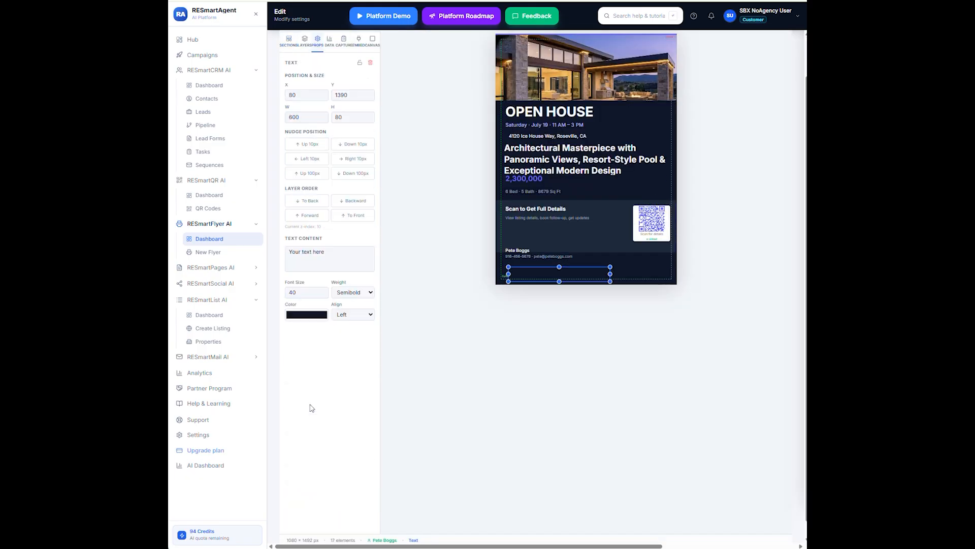
drag(569, 274, 570, 272)
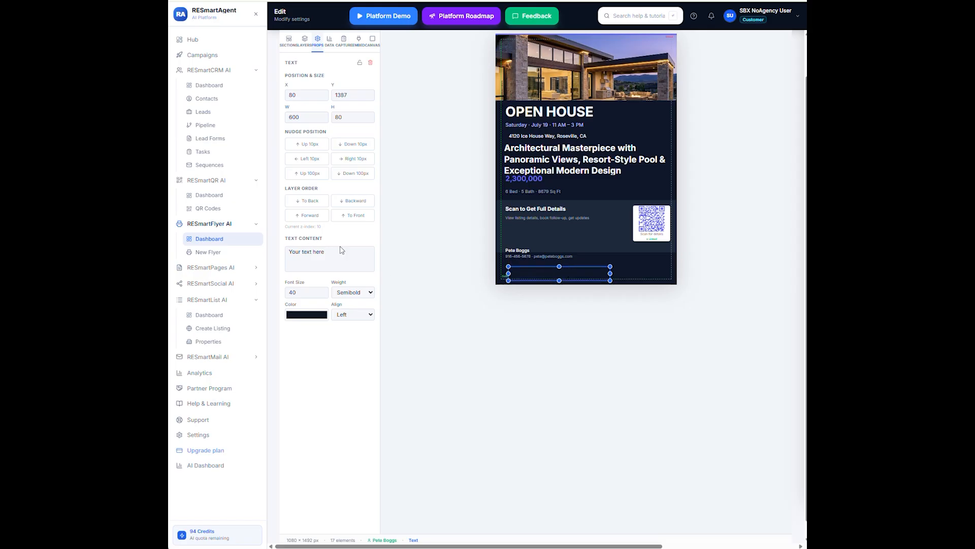
Color the text near-white (237/240/247) and keep its Semibold weight
drag(337, 251, 302, 252)
click(313, 316)
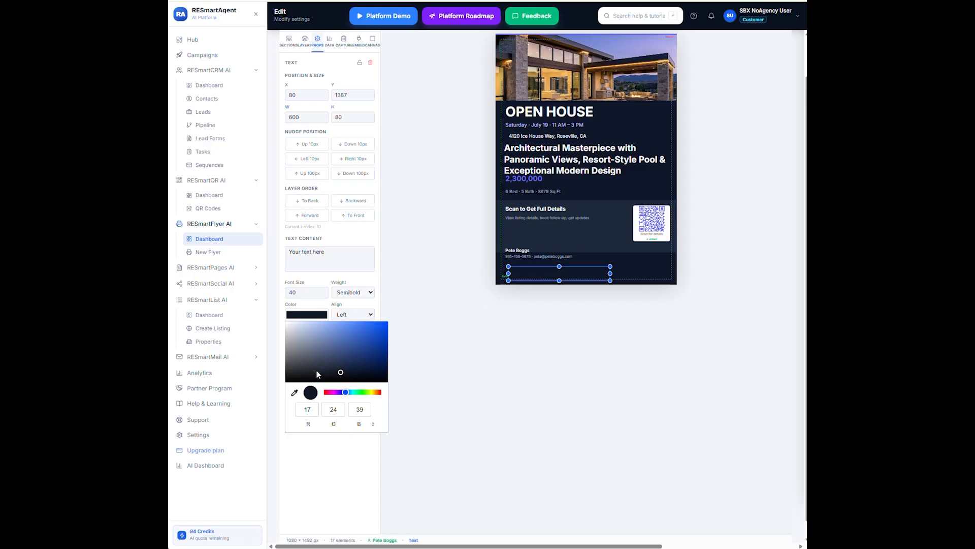
click(290, 323)
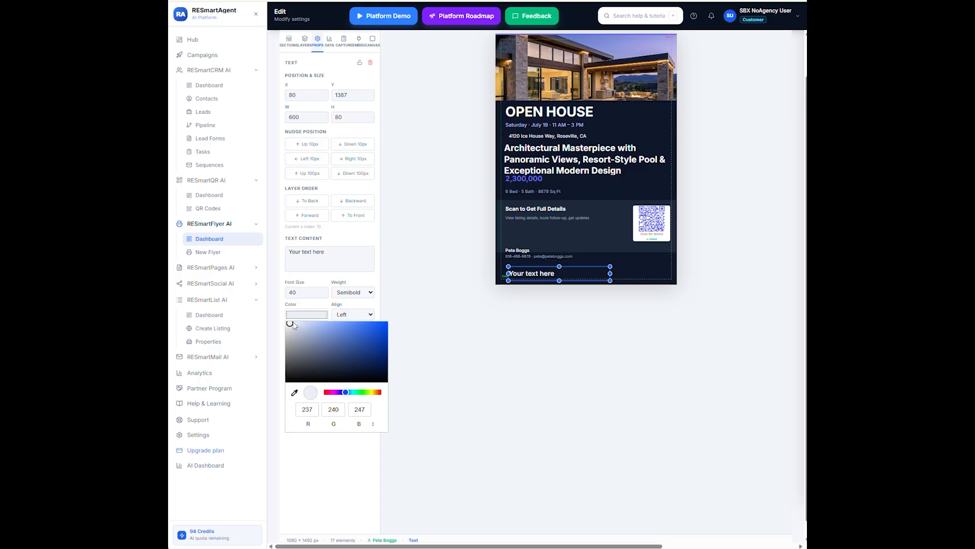
click(432, 343)
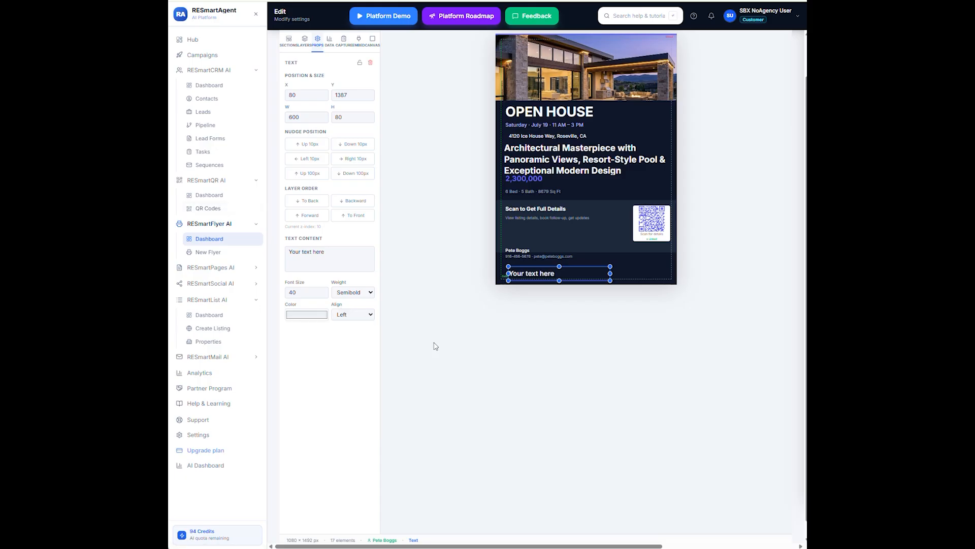
click(370, 293)
click(370, 297)
Add a blue rectangle shape and position it below the repositioned text element
click(290, 38)
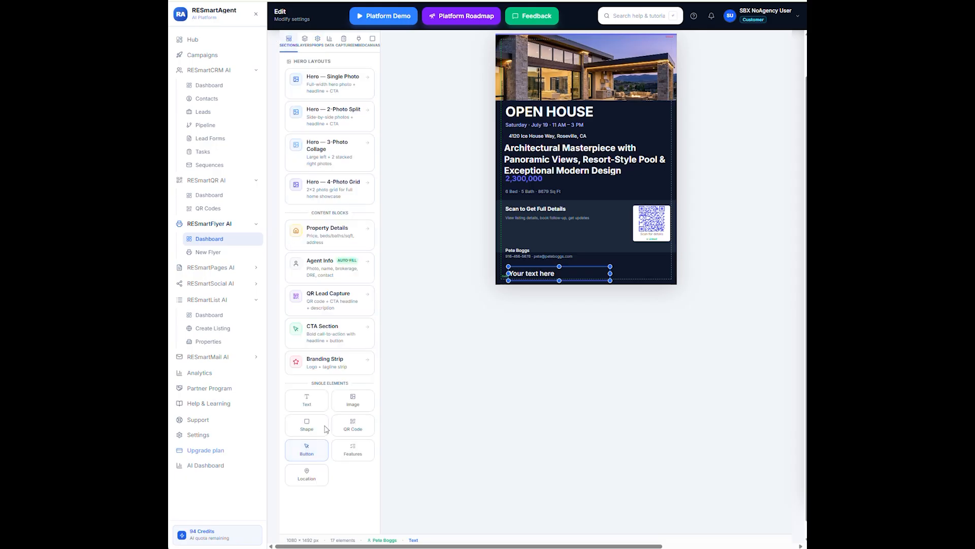
click(308, 426)
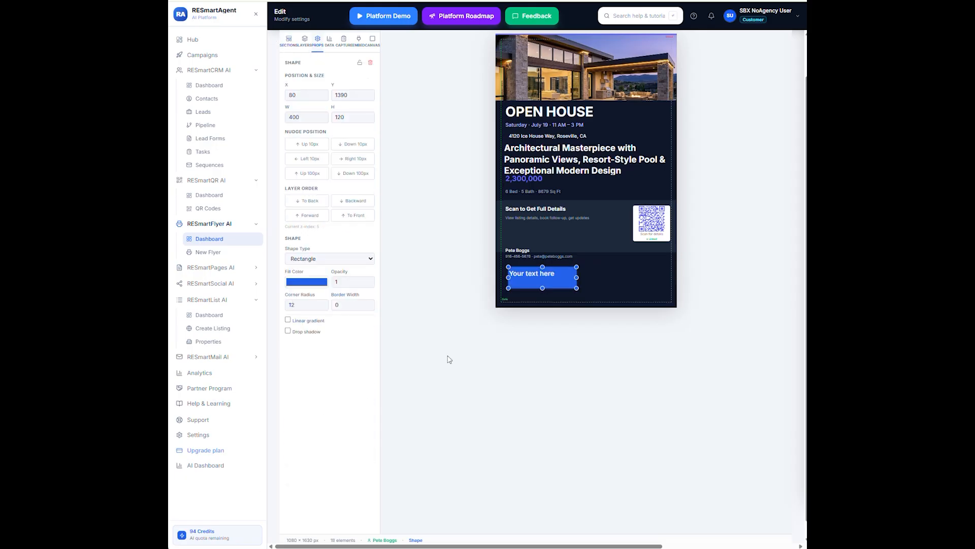
drag(573, 270, 591, 273)
drag(621, 265, 621, 266)
drag(542, 279, 619, 283)
Add an empty 920 × 460 image block and bring up its image picker
click(292, 42)
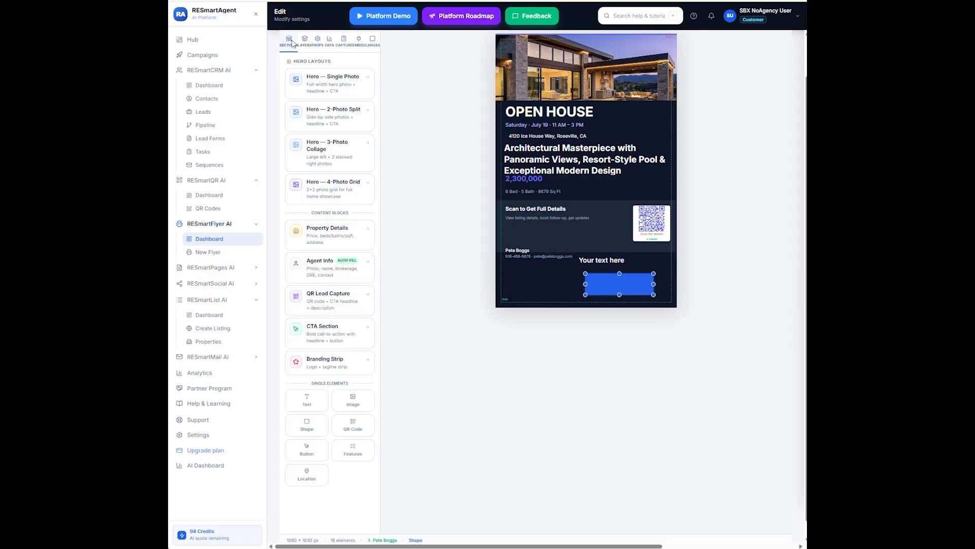
click(353, 400)
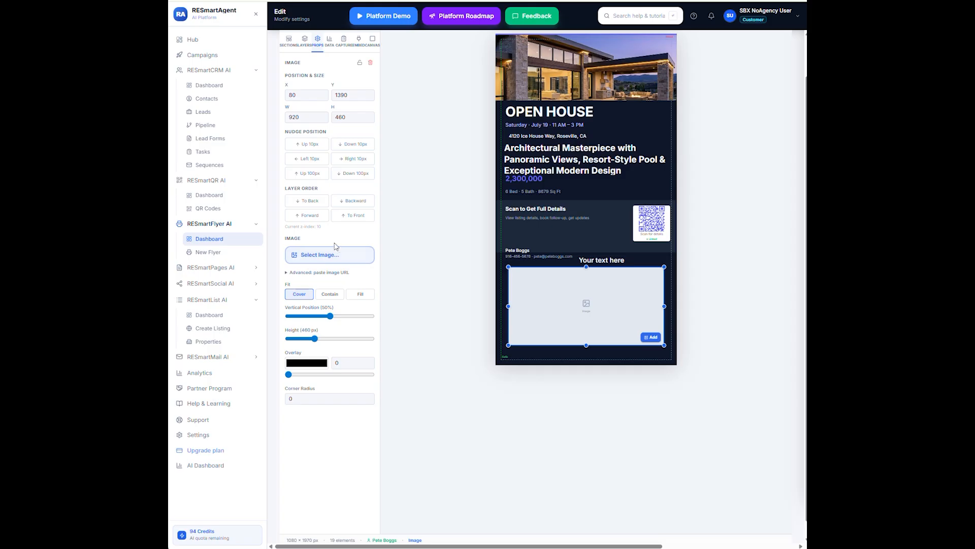
click(327, 255)
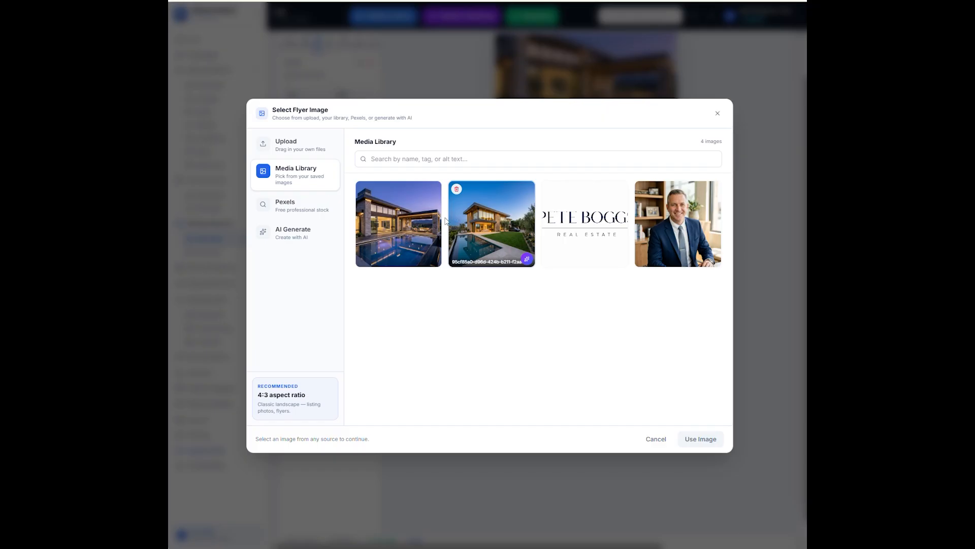
Search Pexels for 'realtor in front of a tudor home', then switch to AI Generate
click(304, 208)
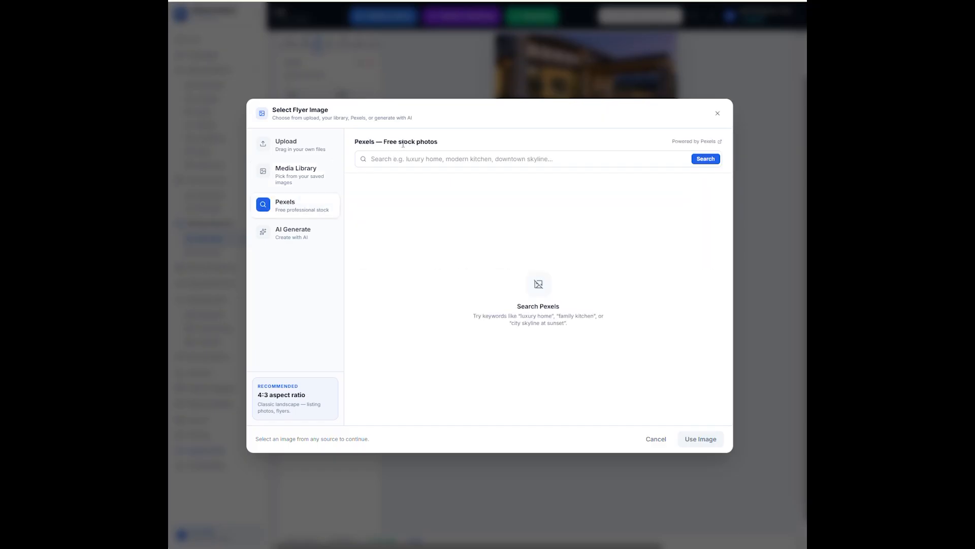
click(389, 160)
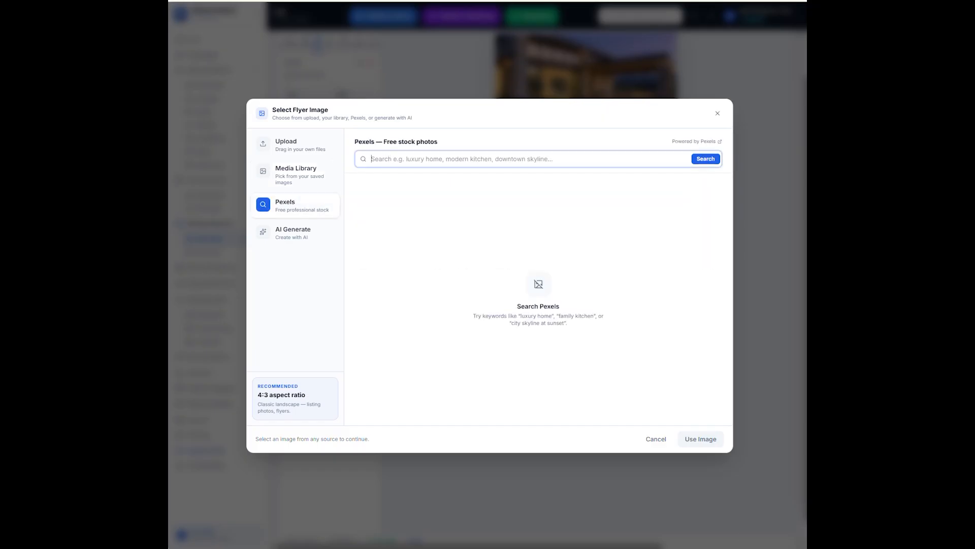
text(real)
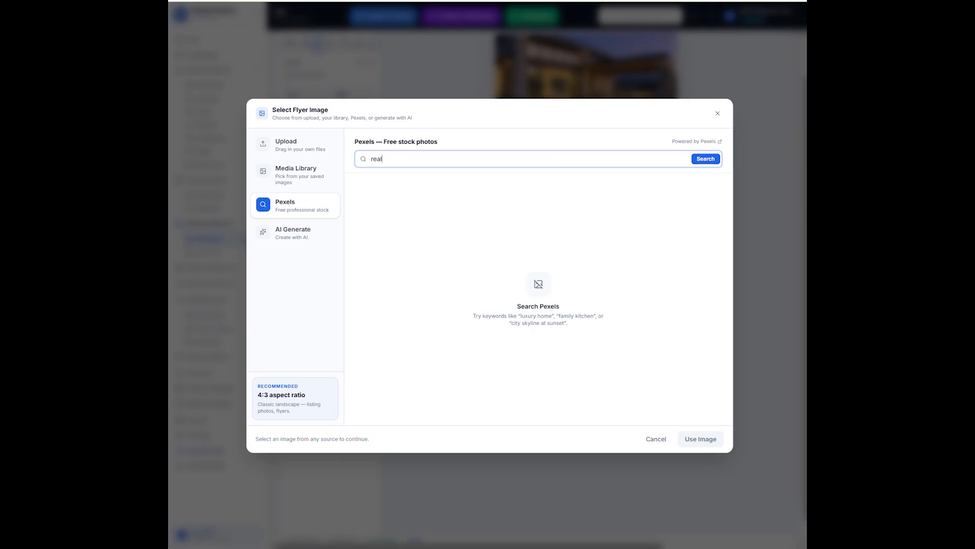
text(tor in front of a tudor home)
key(Return)
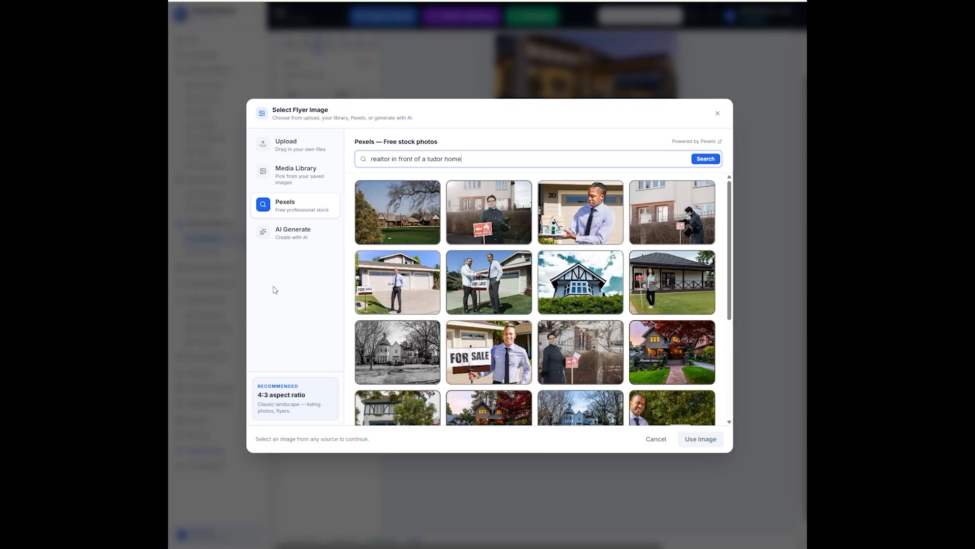
click(302, 235)
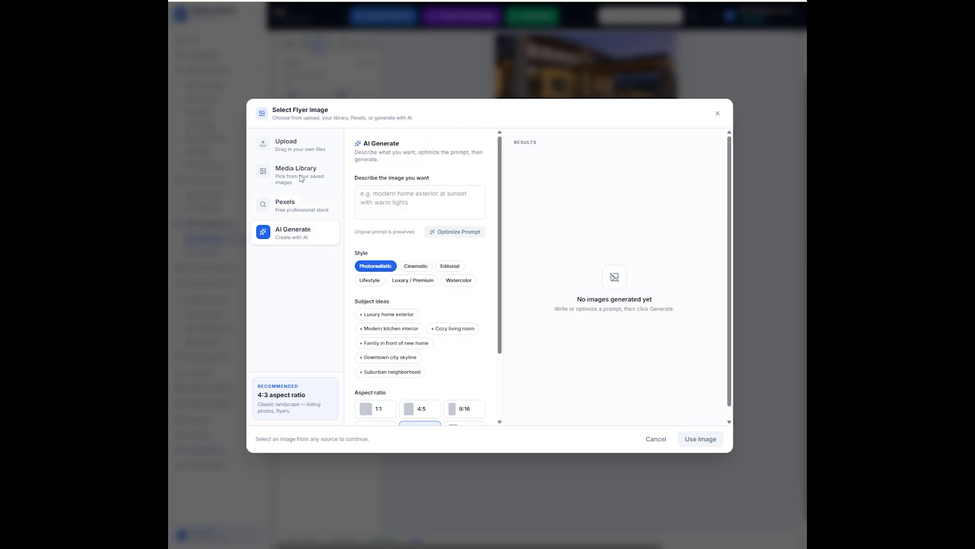
Enter a prompt for a realtor in front of a Tudor home in the rain and optimize it
click(369, 199)
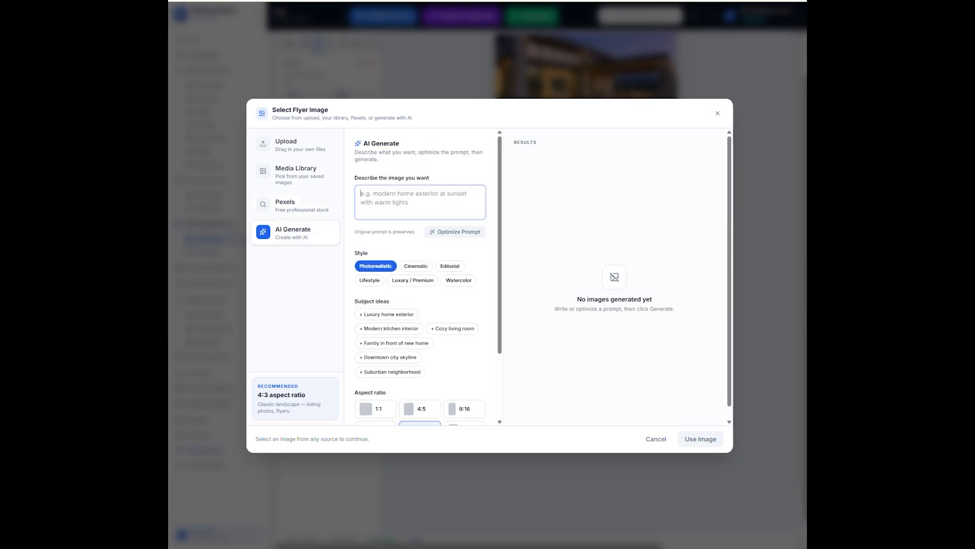
text(realtor in from )
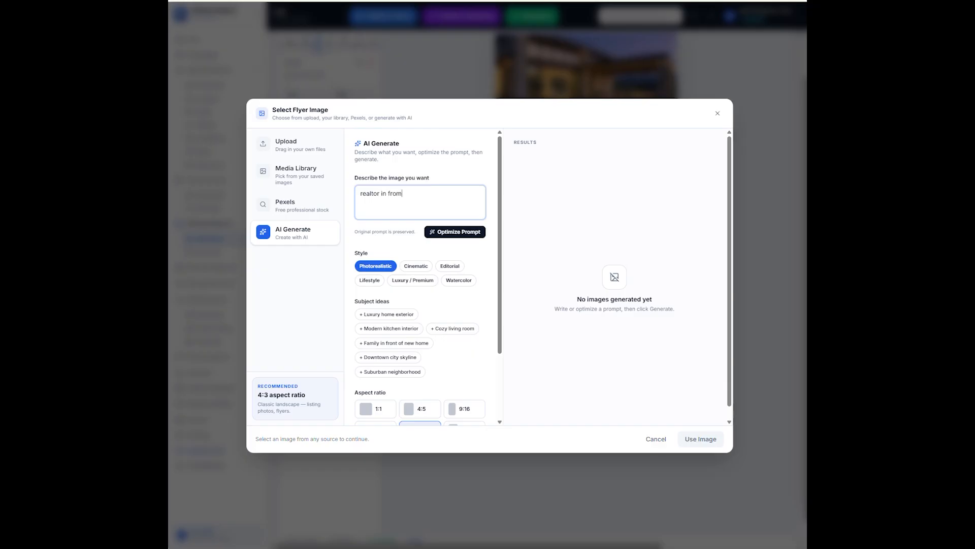
text(nt)
text(nt of )
text(a tu)
text(dor h)
text(ome)
text( in the rain)
click(445, 237)
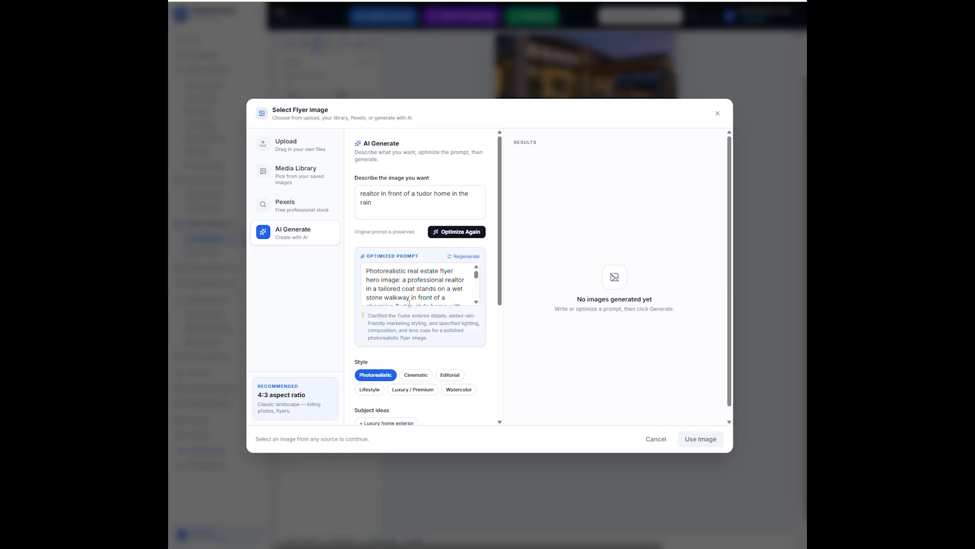
Set the image count to 1 and generate the image
scroll(410, 350, down, 3)
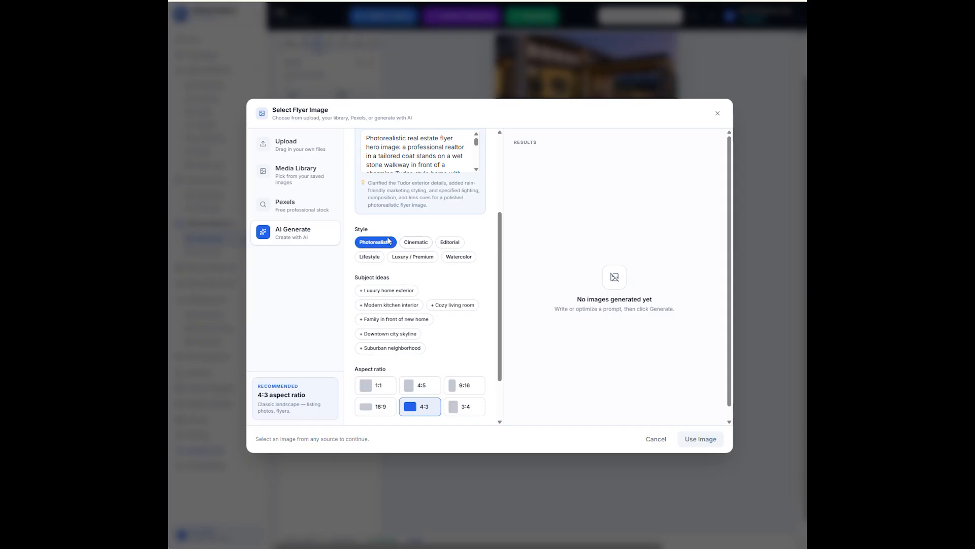
scroll(448, 361, down, 2)
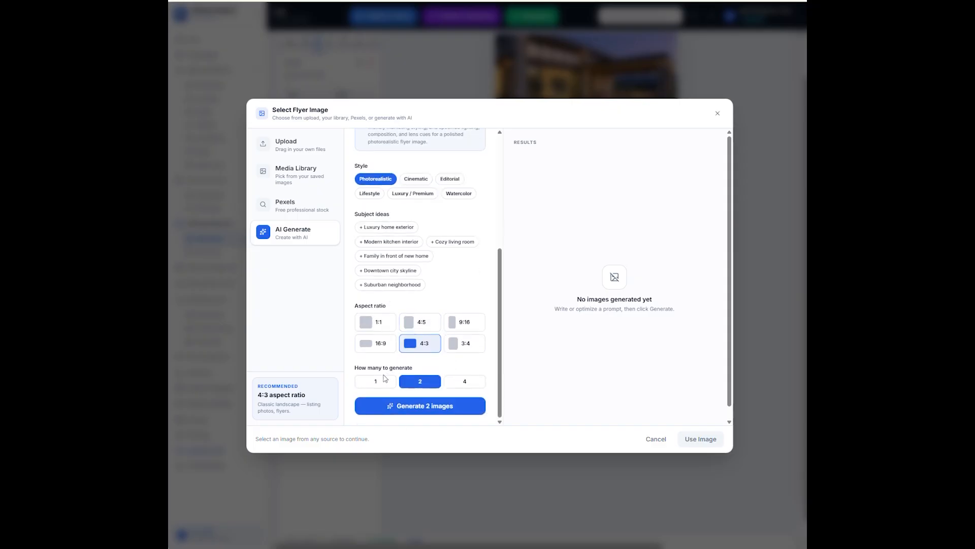
click(385, 380)
click(451, 407)
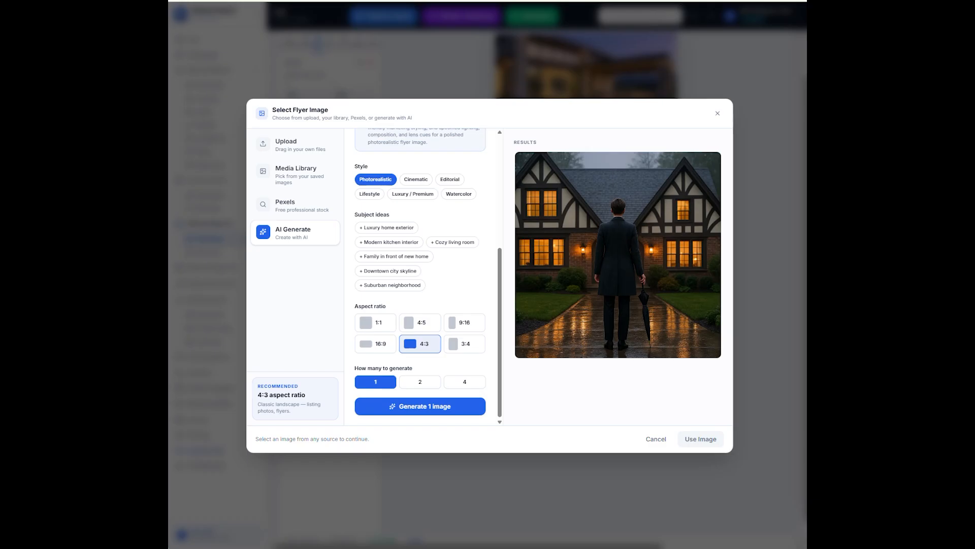
Select the generated rainy Tudor house image and insert it into the 920 × 460 image box
click(628, 188)
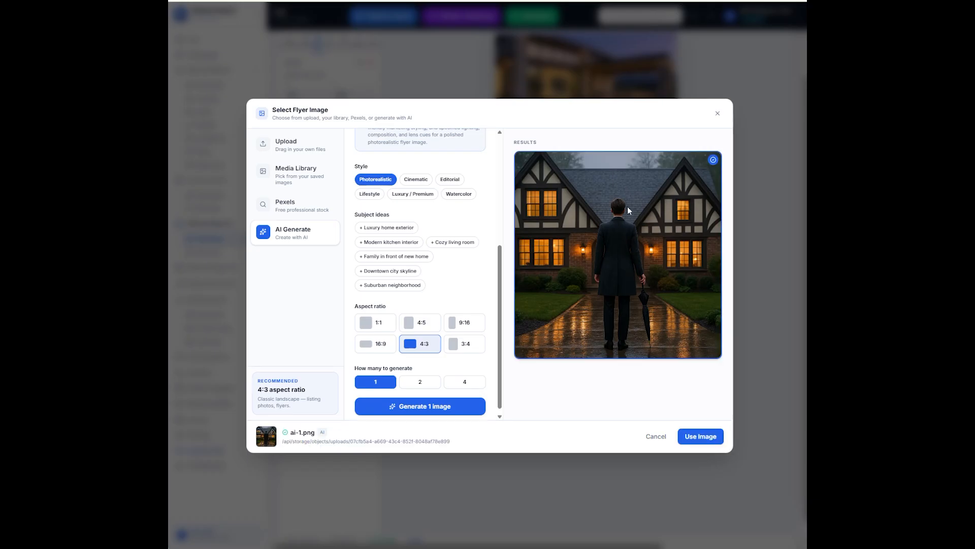
click(701, 435)
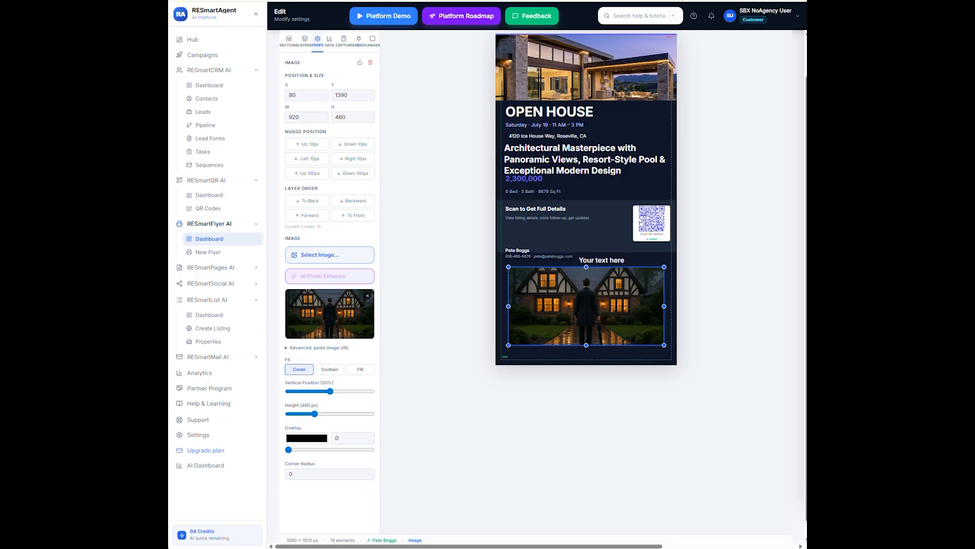
scroll(786, 139, up, 1)
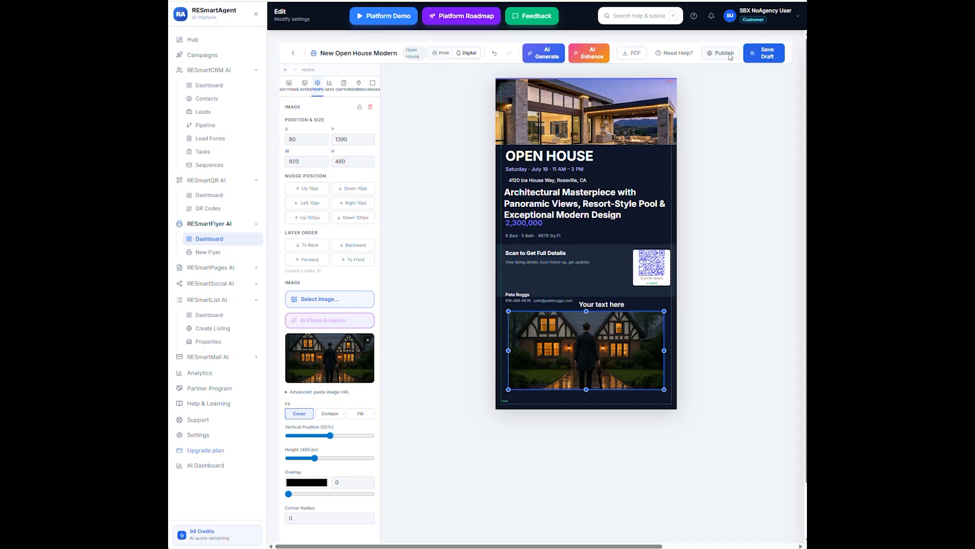
Publish the flyer with URL slug 'myflyer', making it live at /app/flyer/p/myflyer
click(724, 53)
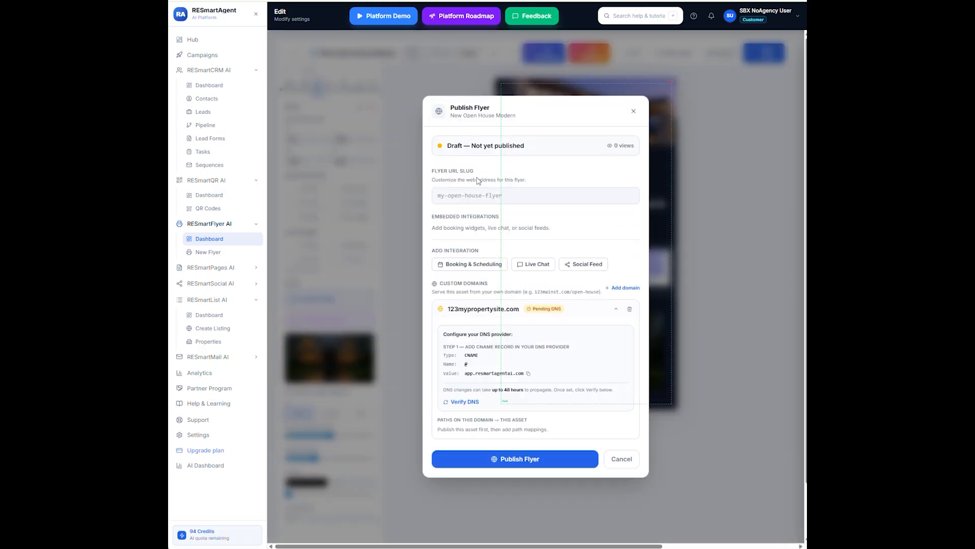
click(514, 198)
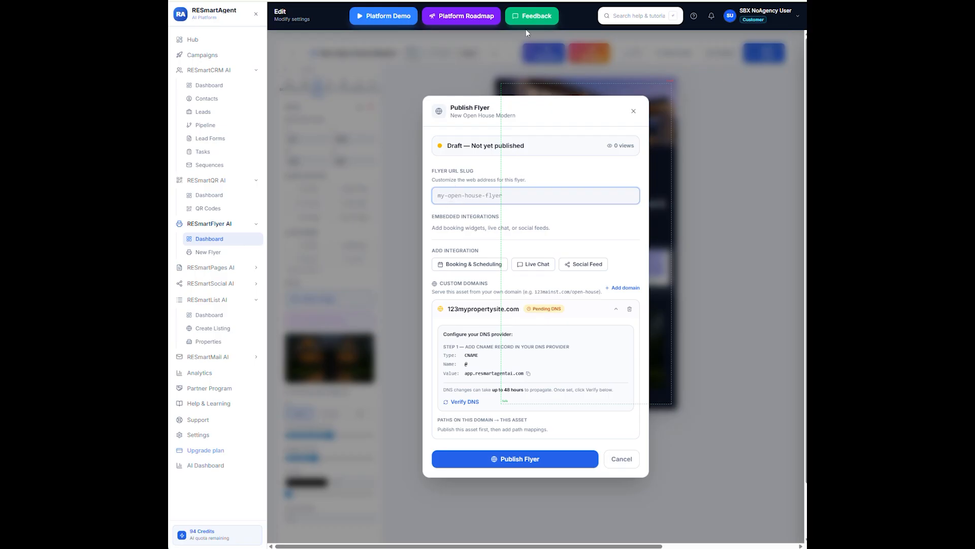
text(myflyer)
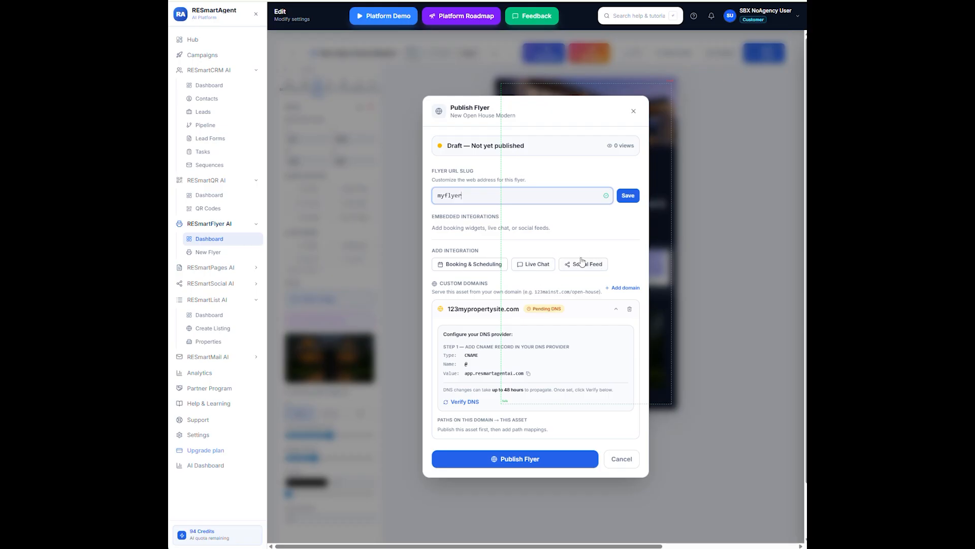
scroll(554, 381, down, 1)
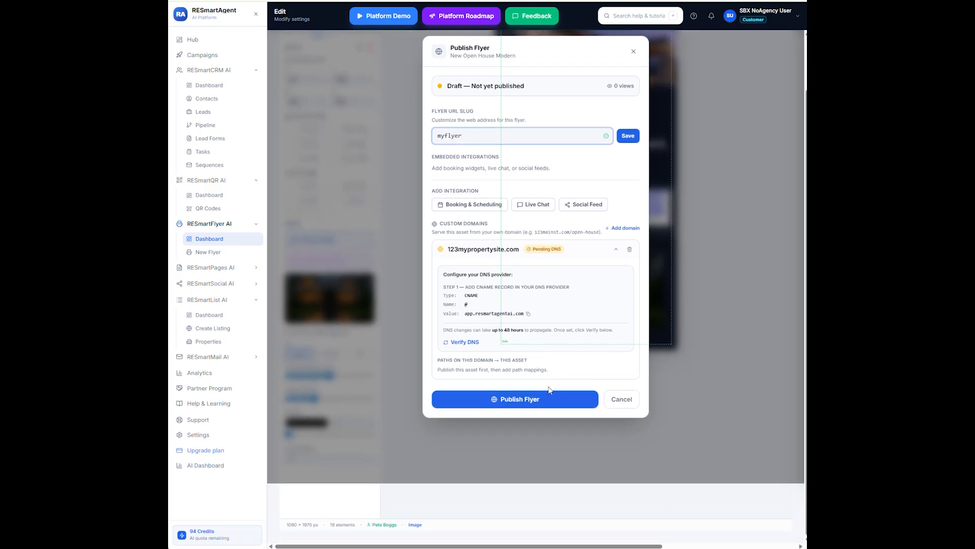
click(556, 399)
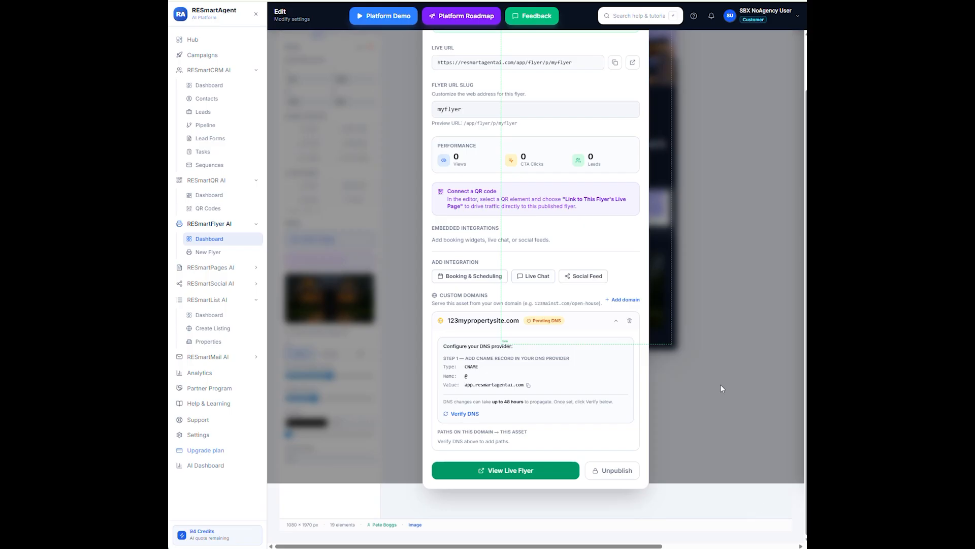
View the live 'New Open House Modern' flyer page and scroll through the published flyer
click(506, 470)
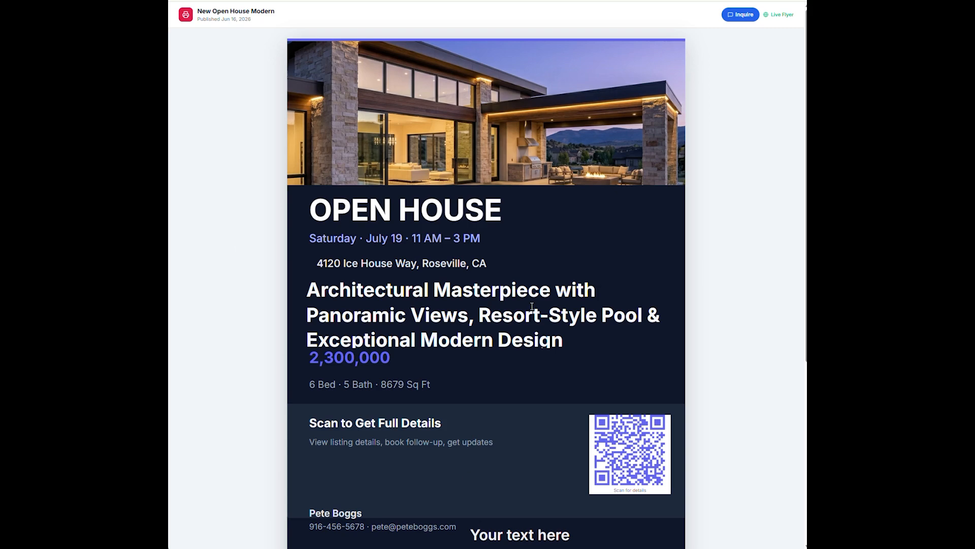
scroll(533, 308, down, 5)
scroll(530, 310, up, 3)
key(ctrl+l)
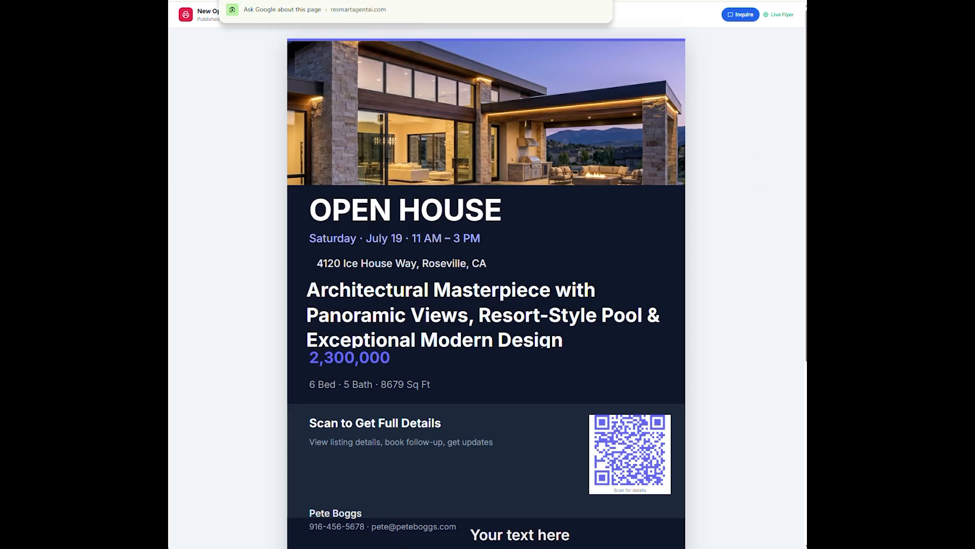
key(Escape)
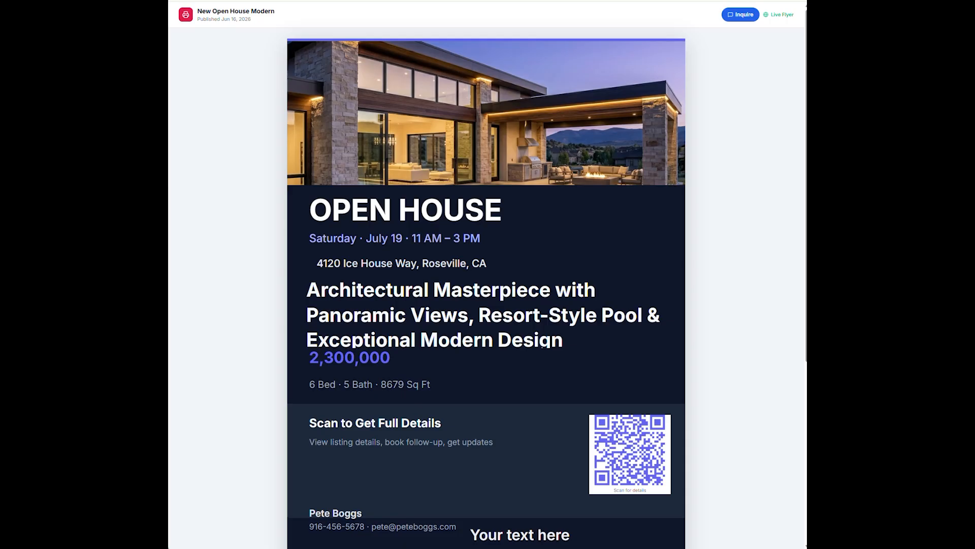